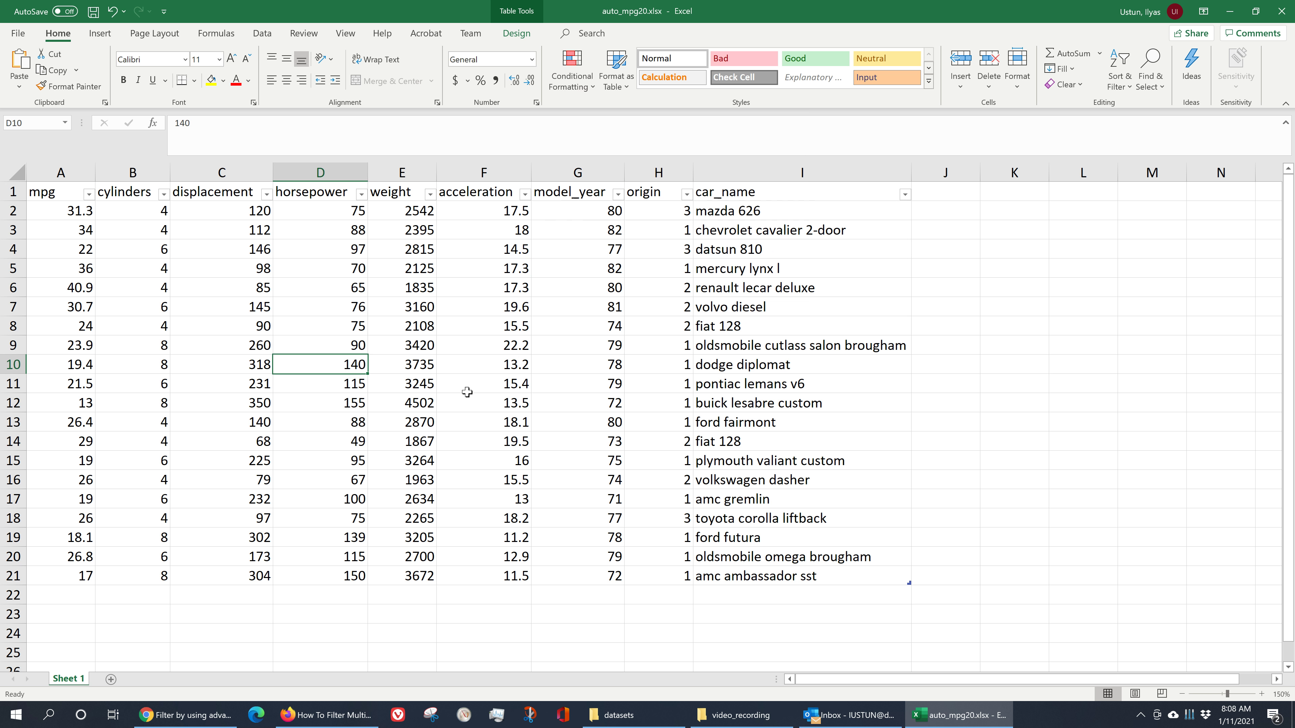
pyautogui.click(500, 319)
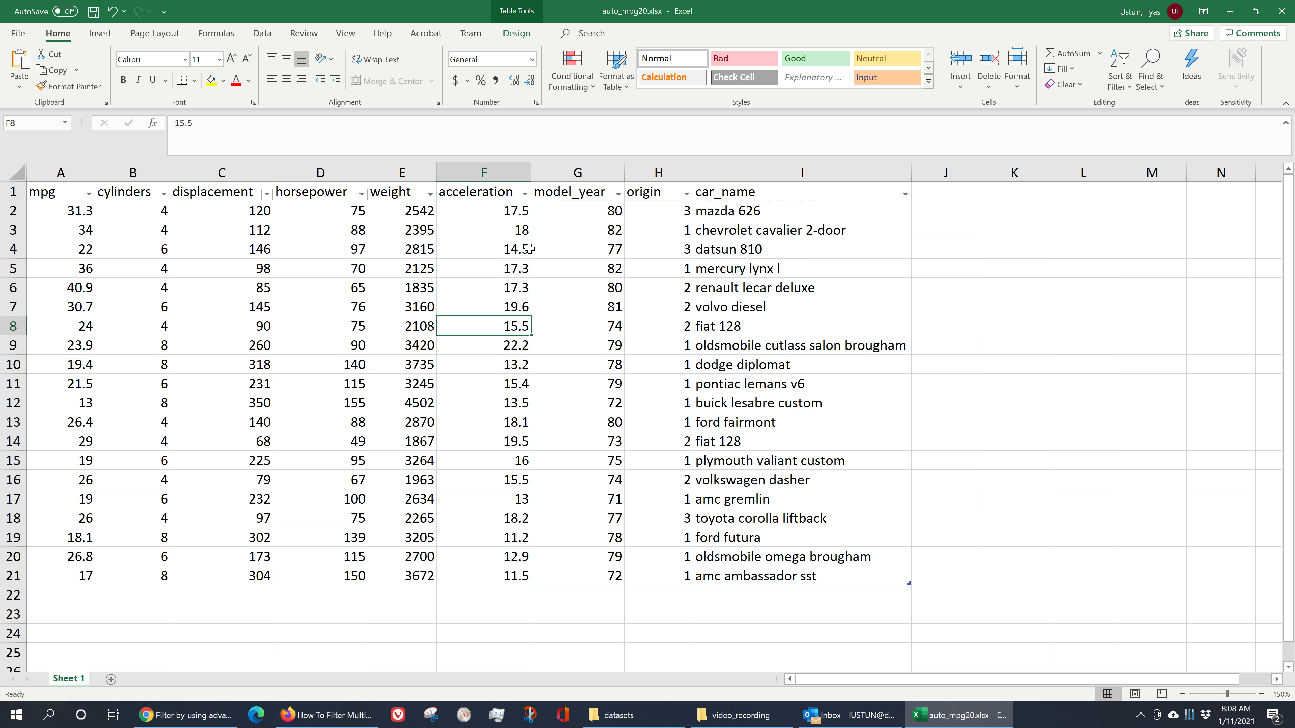
pyautogui.moveTo(588, 211); pyautogui.dragTo(593, 577)
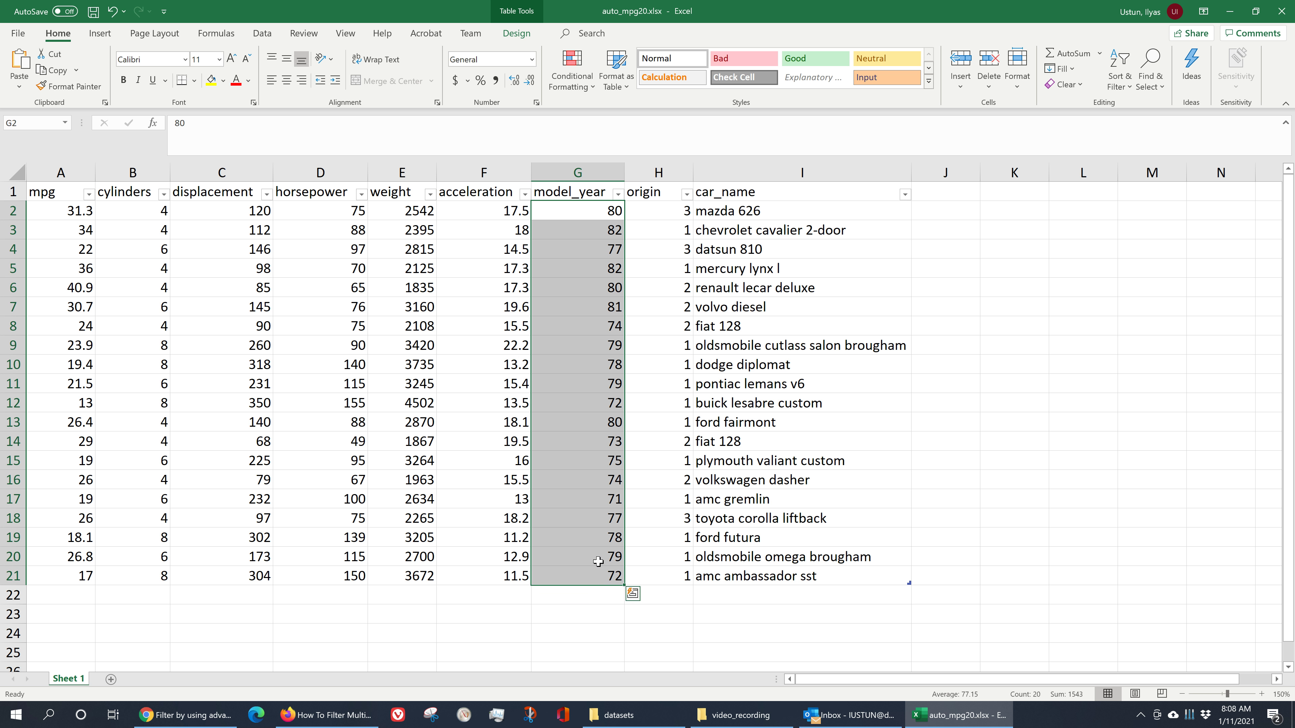
pyautogui.click(616, 440)
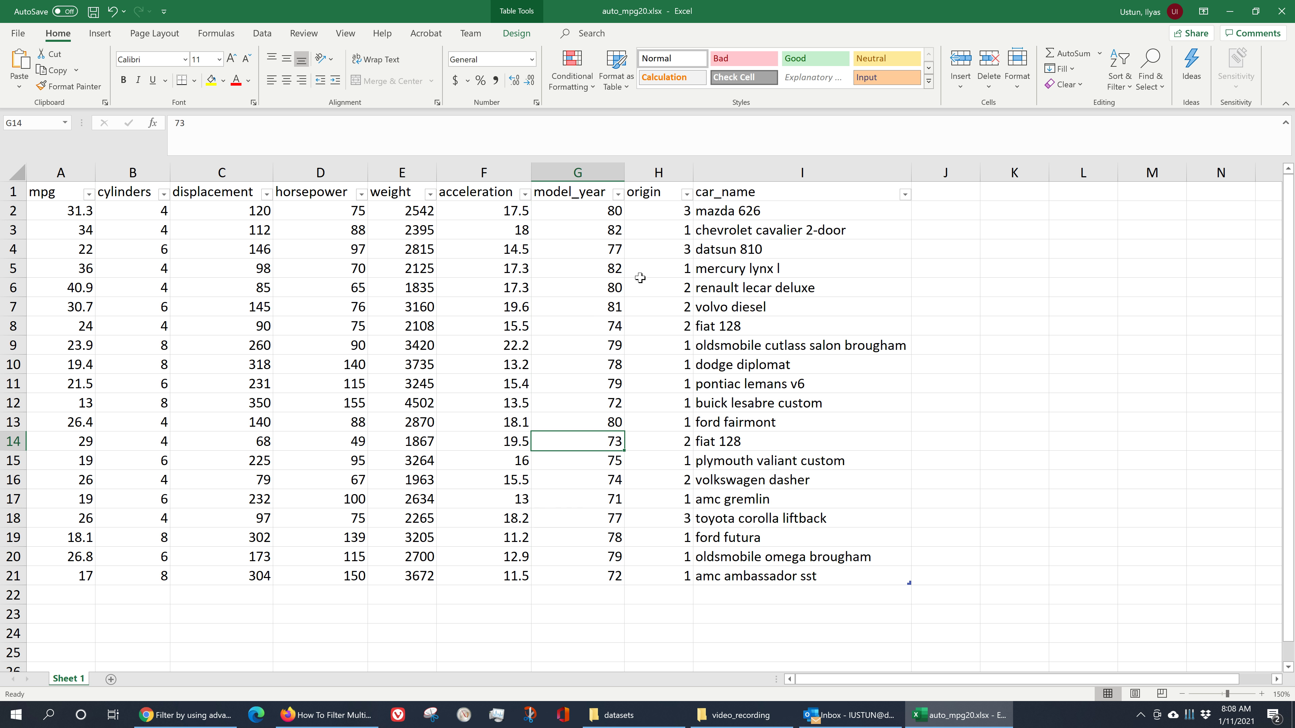
# Step: Set up a Greater Than highlight rule on the model_year values with threshold 75 and Yellow Fill with Dark Yellow Text
pyautogui.moveTo(599, 205); pyautogui.dragTo(591, 581)
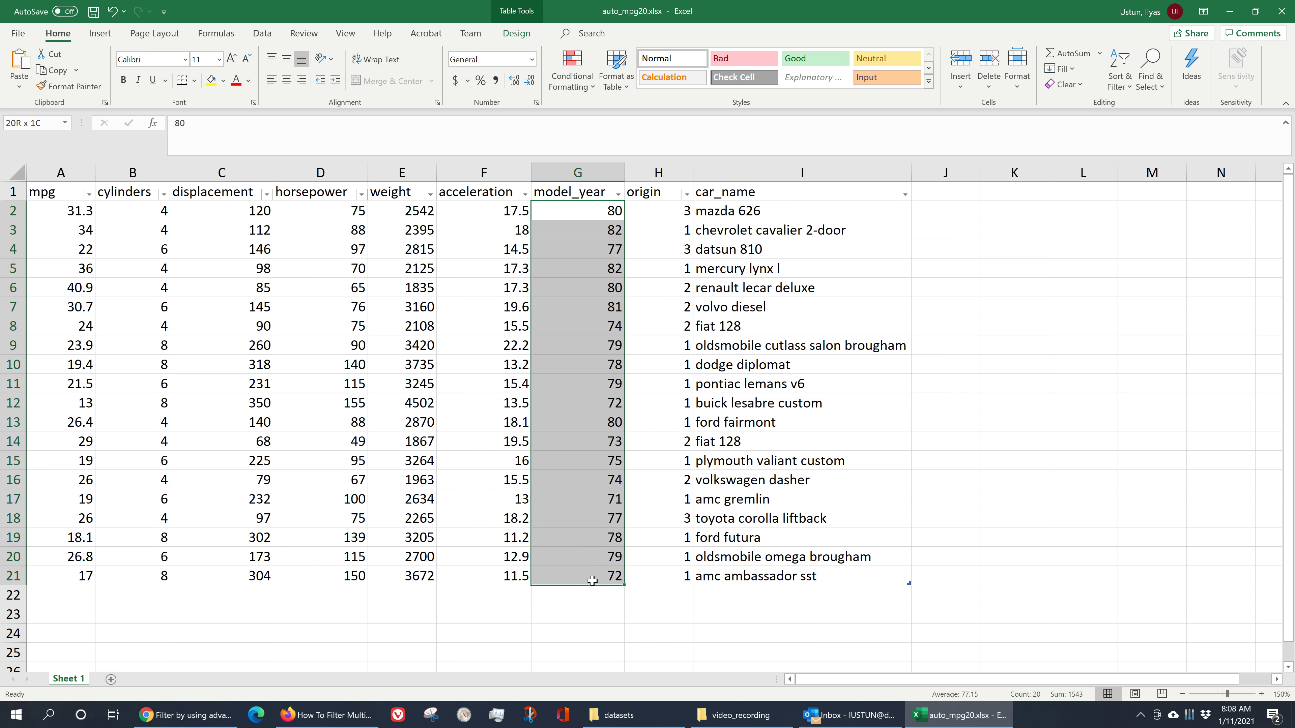
pyautogui.click(589, 86)
pyautogui.moveTo(617, 117)
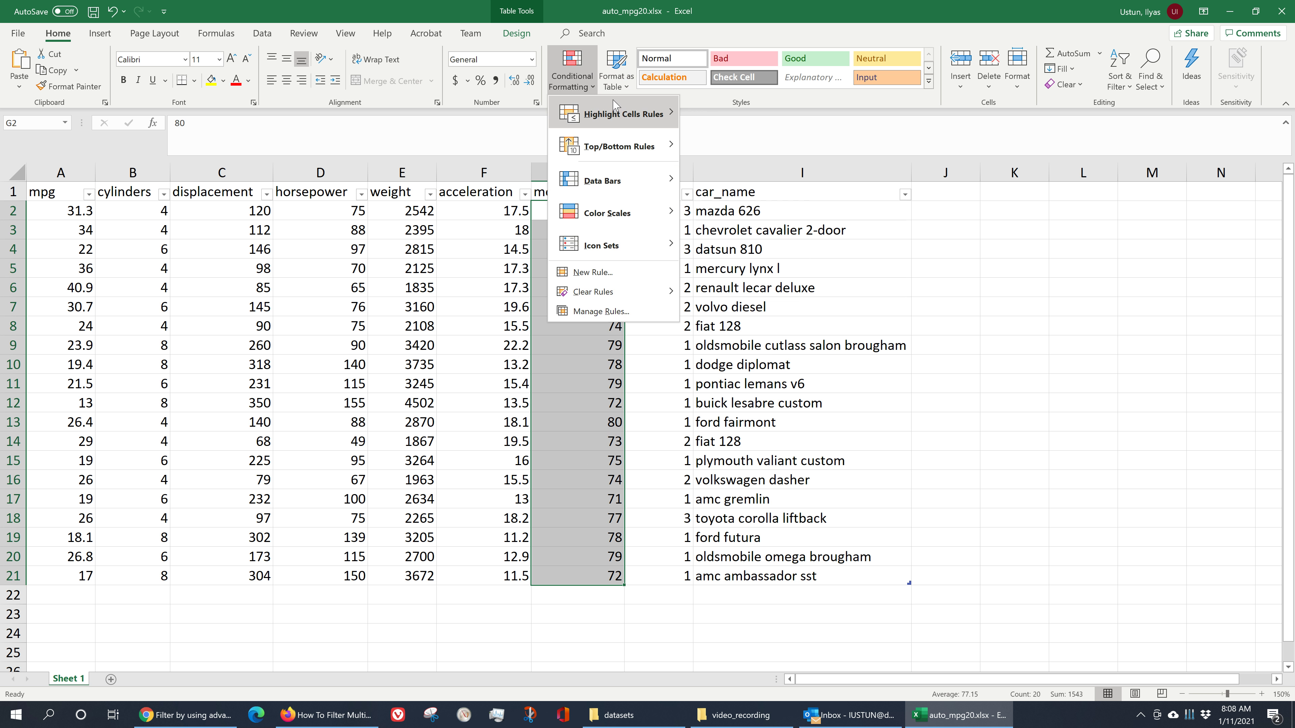
pyautogui.click(704, 125)
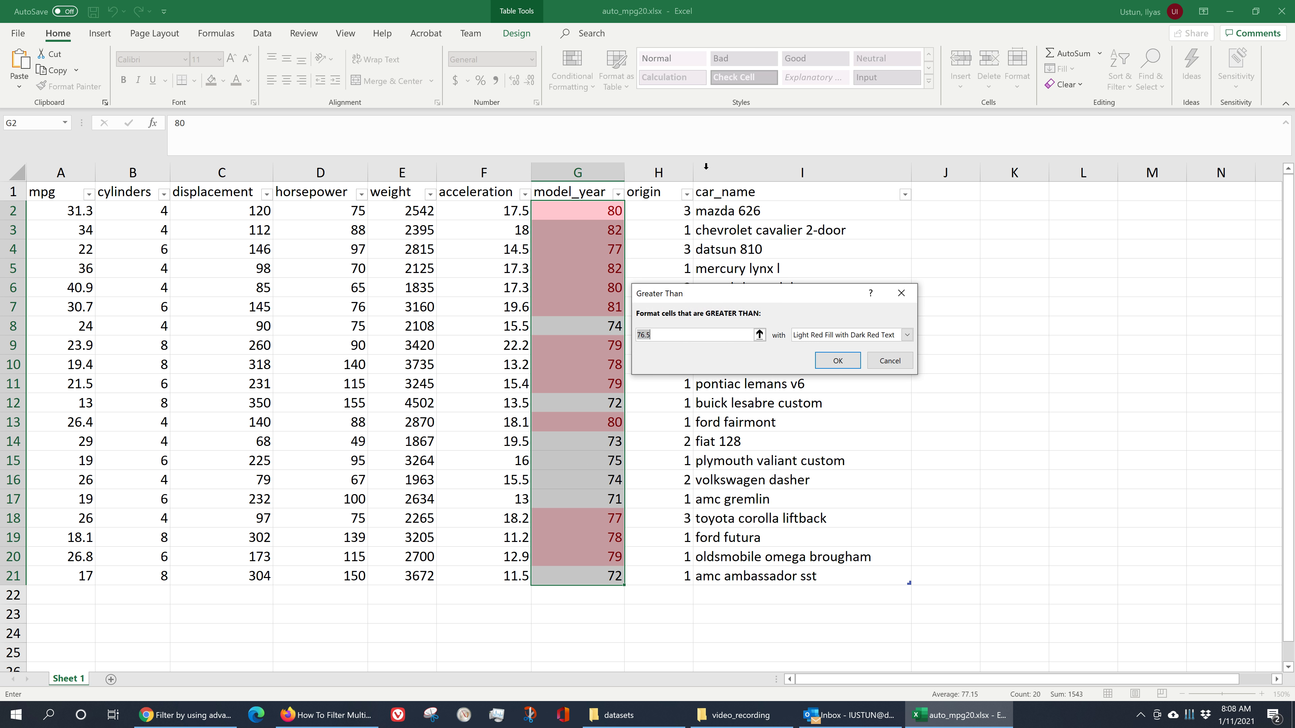
pyautogui.write('75')
pyautogui.click(825, 335)
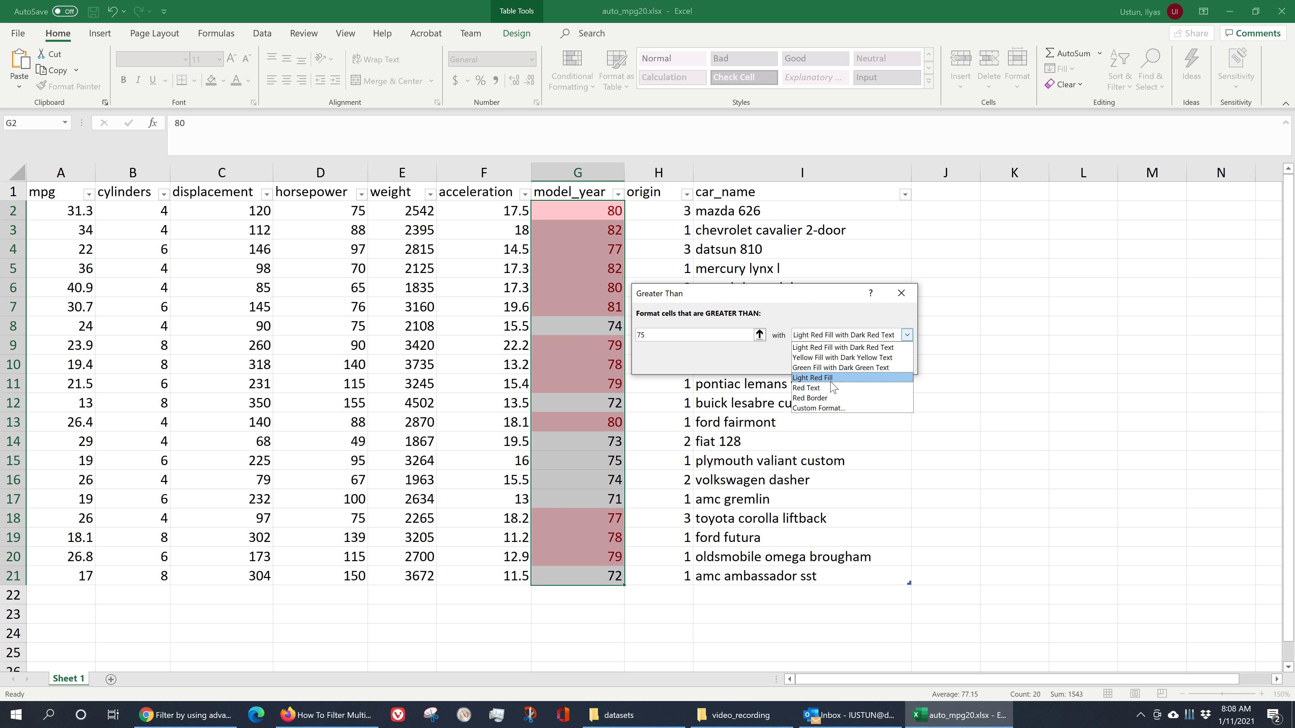
pyautogui.click(839, 357)
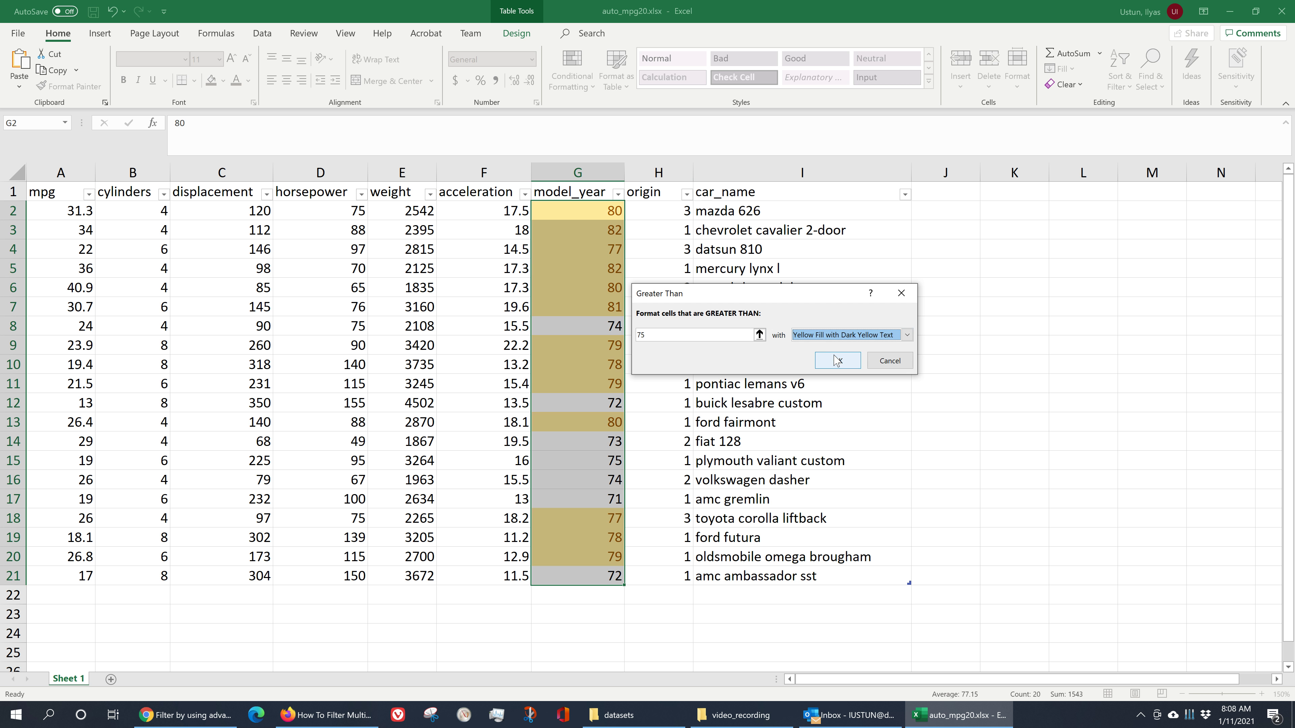
# Step: Change the Greater Than rule's format to a custom light purple fill and apply the rule
pyautogui.click(824, 333)
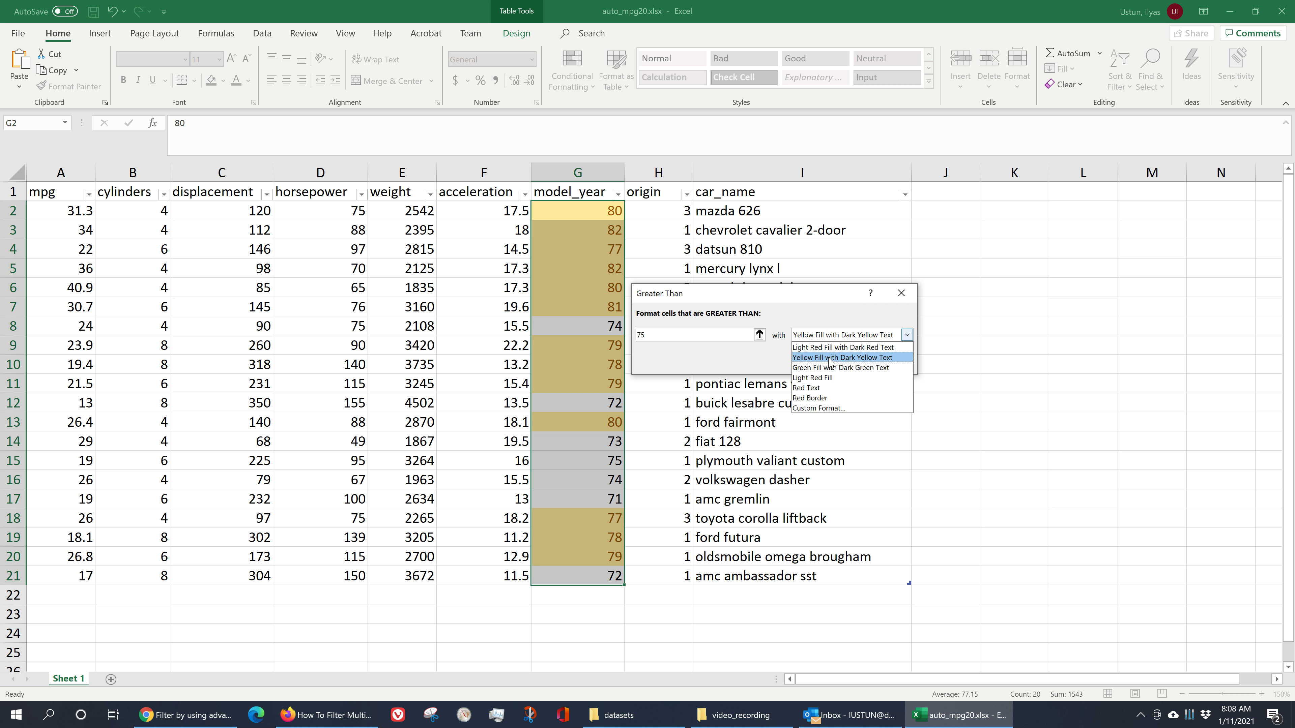
pyautogui.click(817, 408)
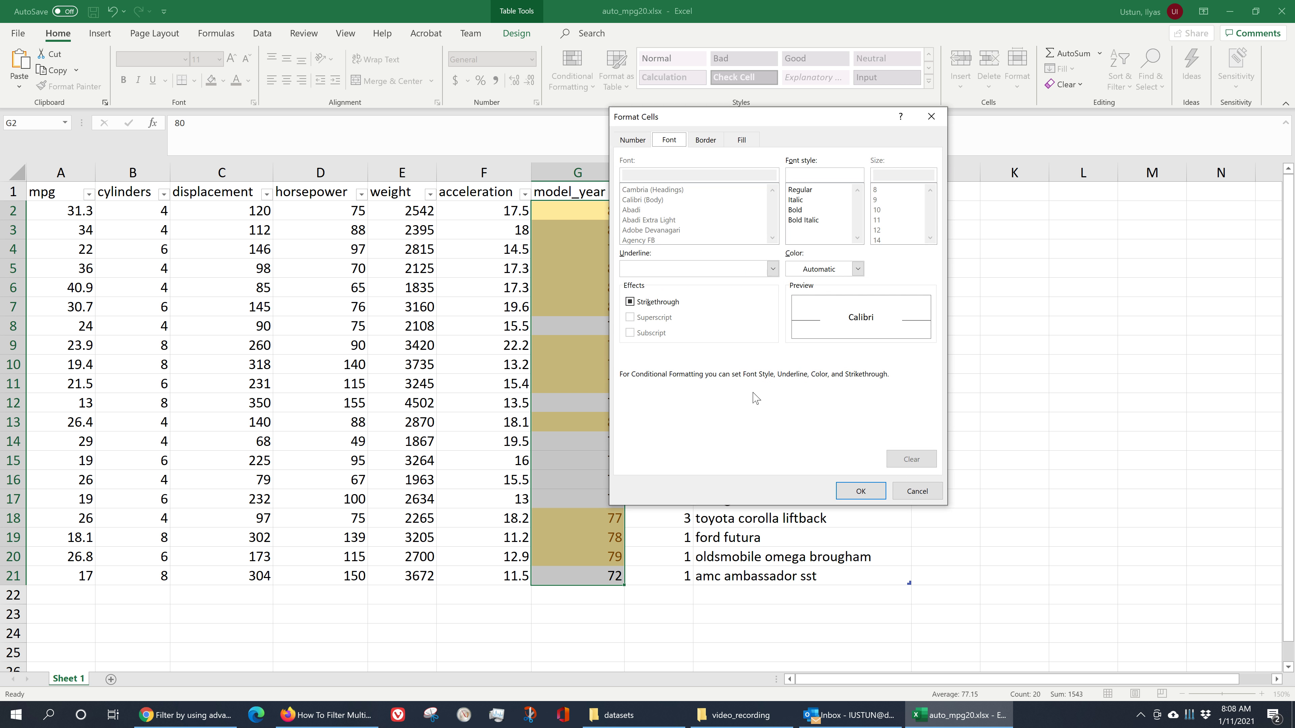
pyautogui.click(742, 139)
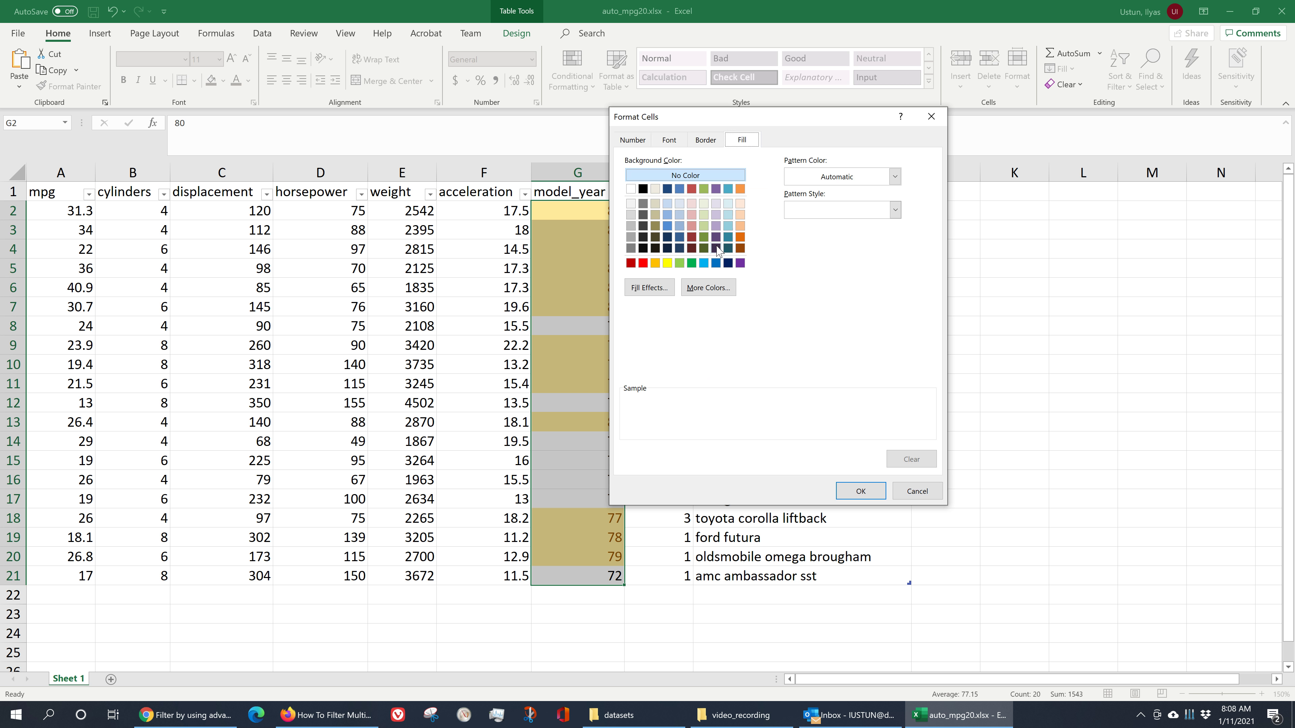
pyautogui.click(719, 216)
pyautogui.click(860, 491)
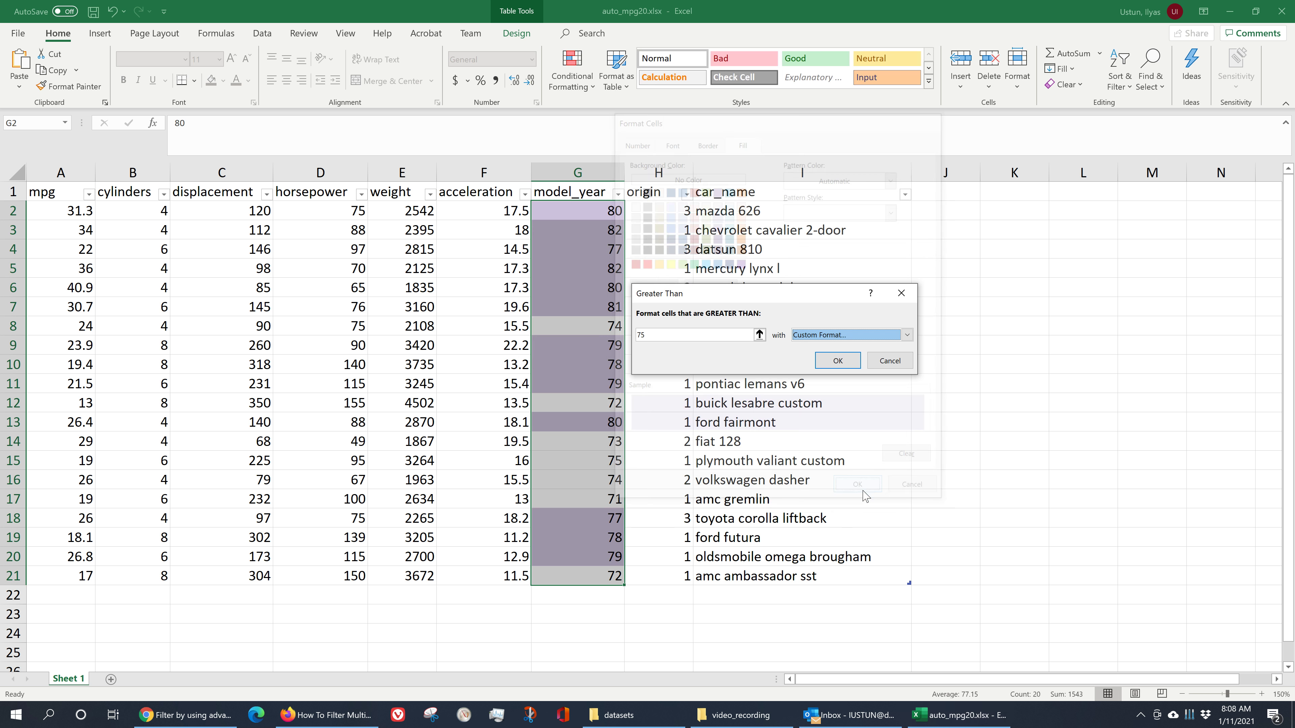
pyautogui.click(832, 360)
pyautogui.click(705, 341)
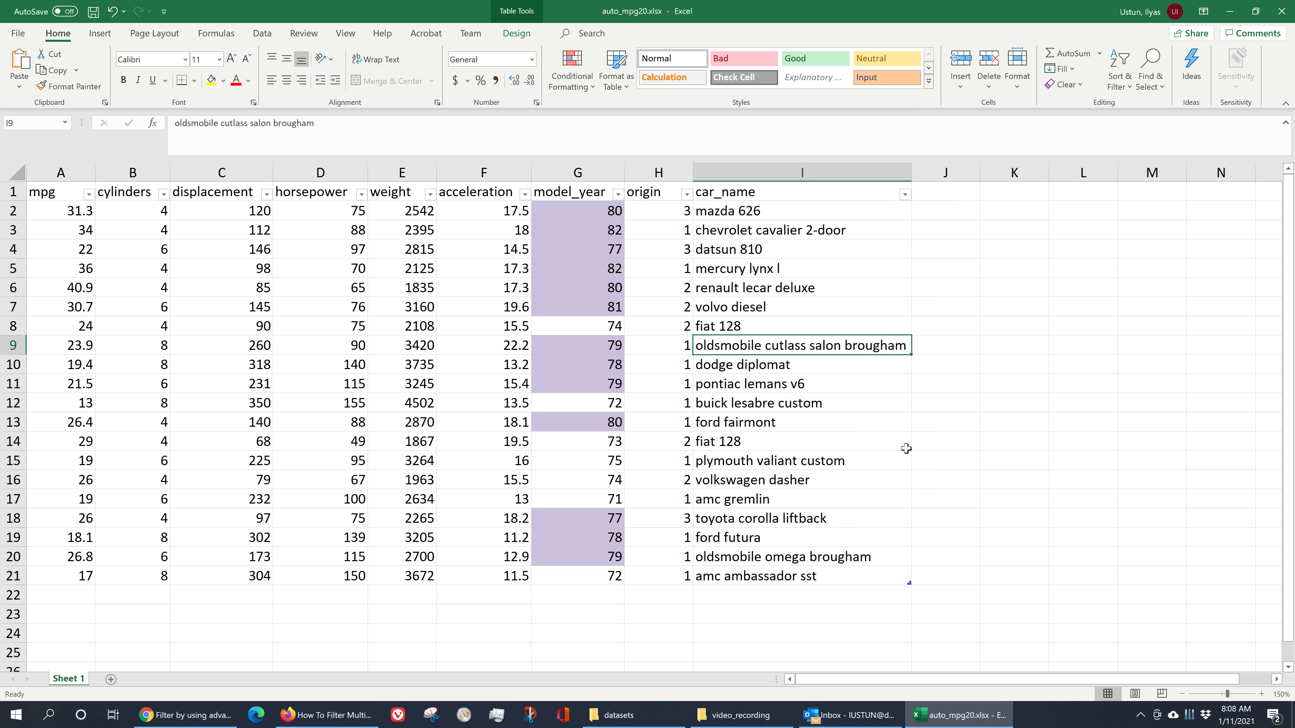
pyautogui.click(906, 447)
pyautogui.moveTo(604, 211); pyautogui.dragTo(589, 568)
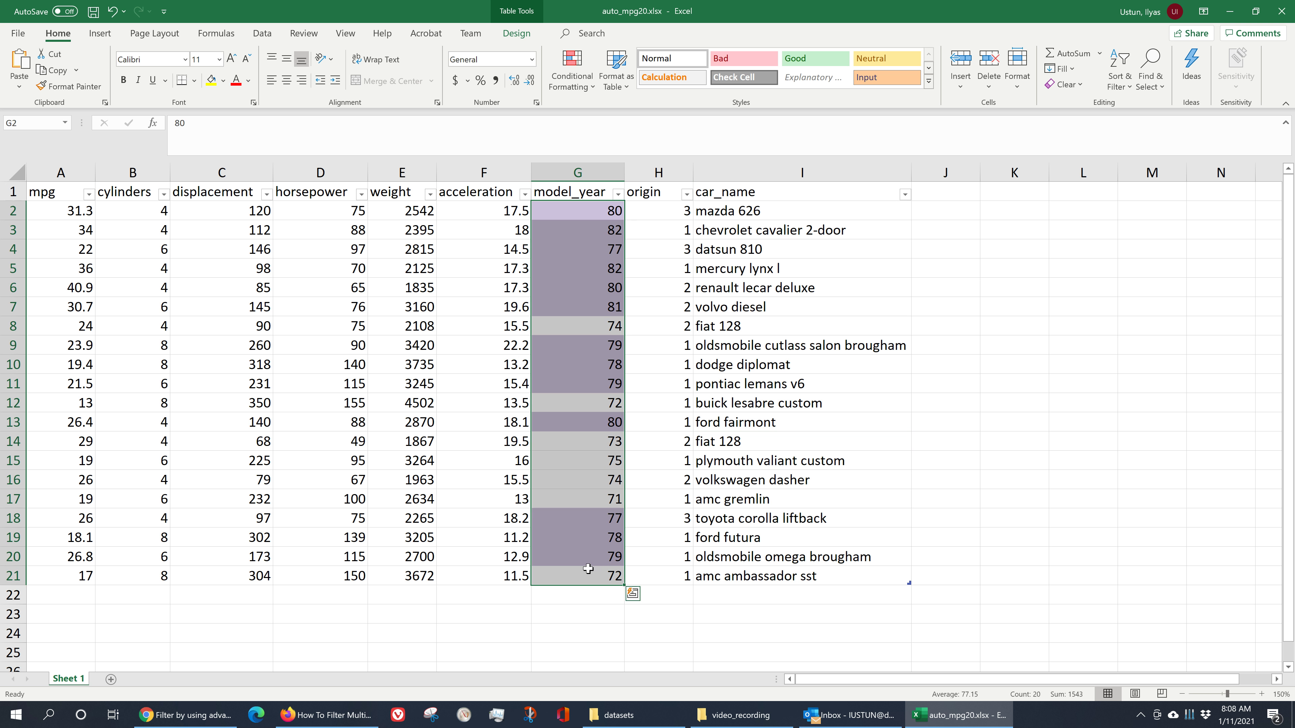
pyautogui.click(602, 479)
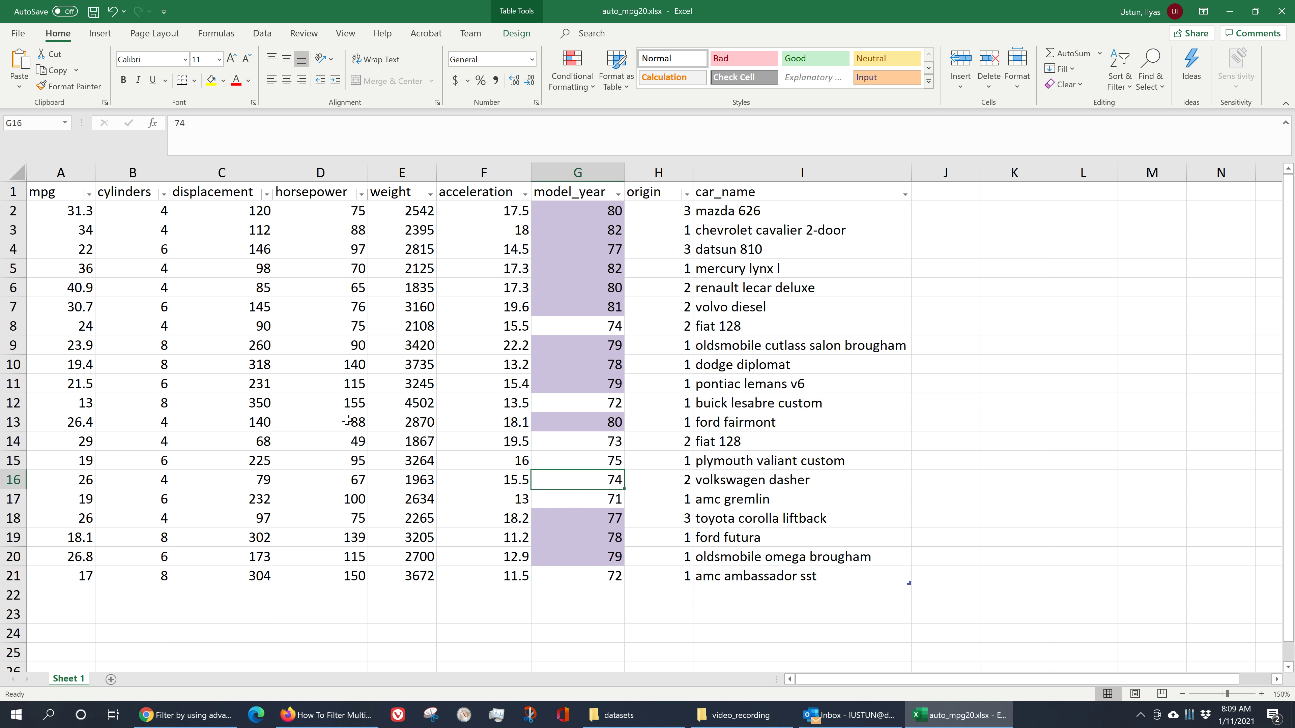
pyautogui.click(249, 362)
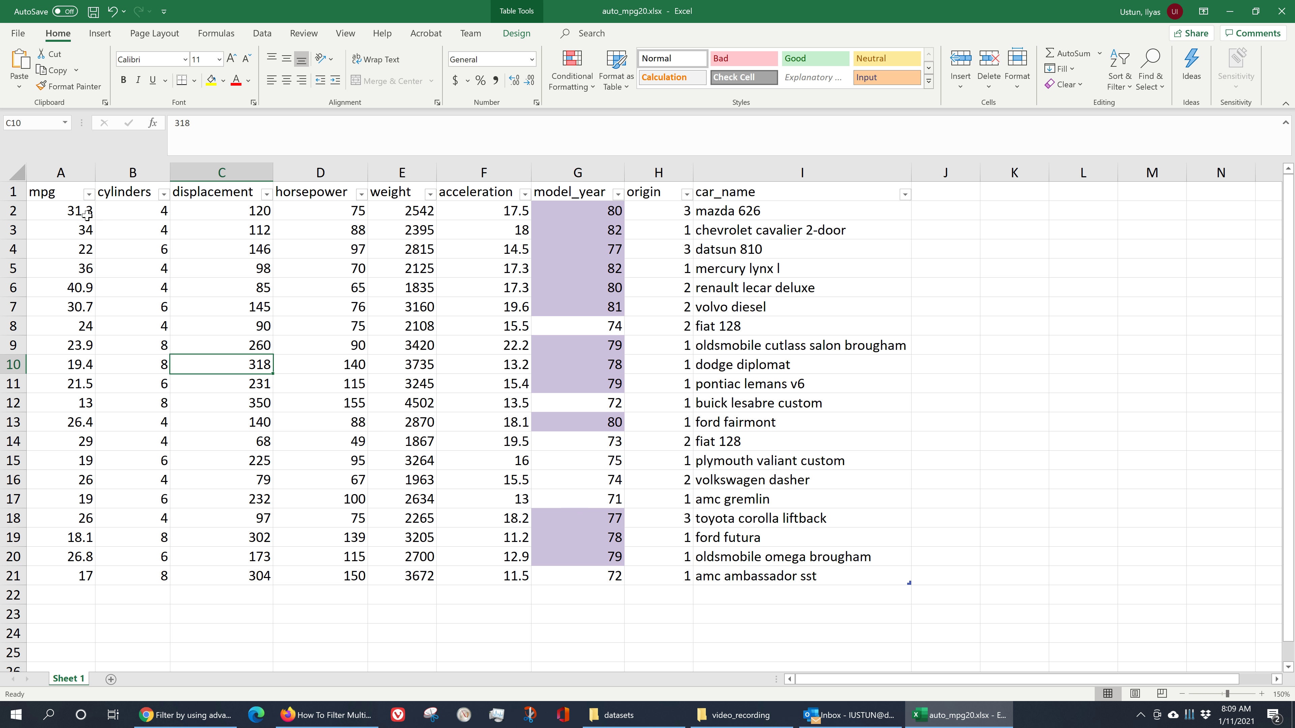
# Step: Apply a three-color scale to the mpg values, with green for low, yellow for middle and red for high
pyautogui.moveTo(81, 219); pyautogui.dragTo(72, 577)
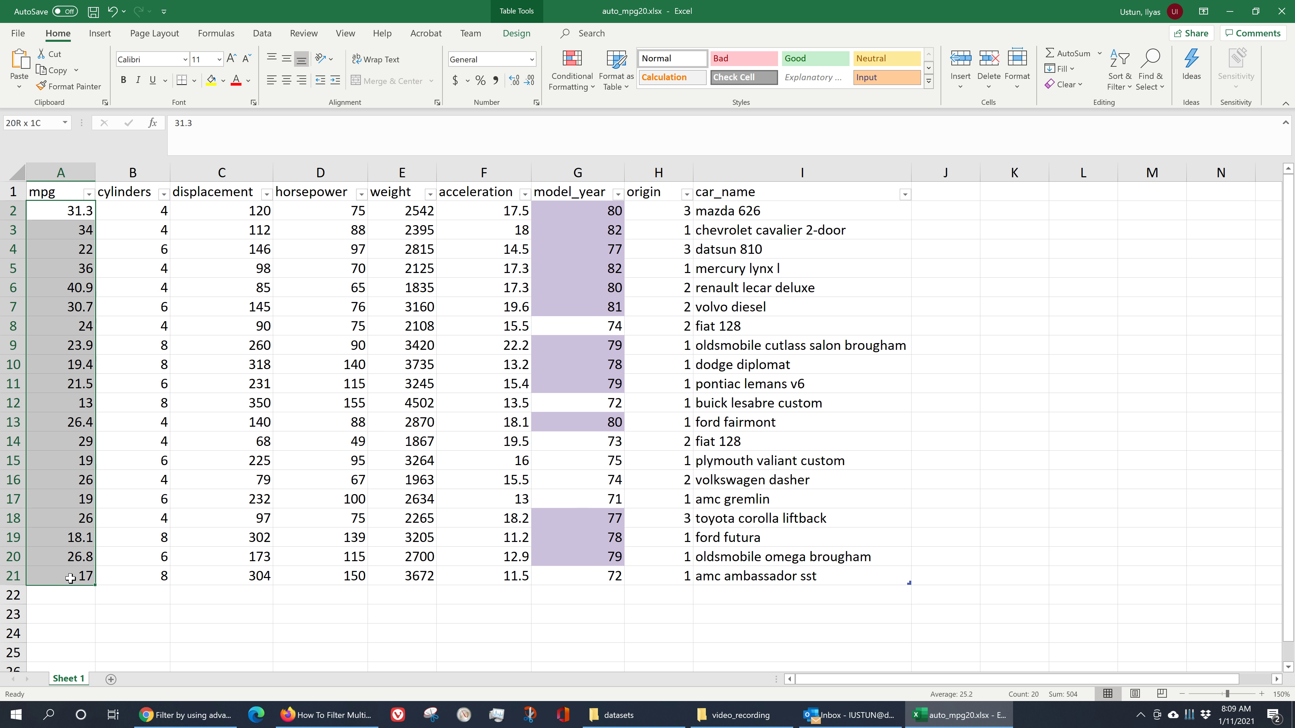
pyautogui.click(571, 77)
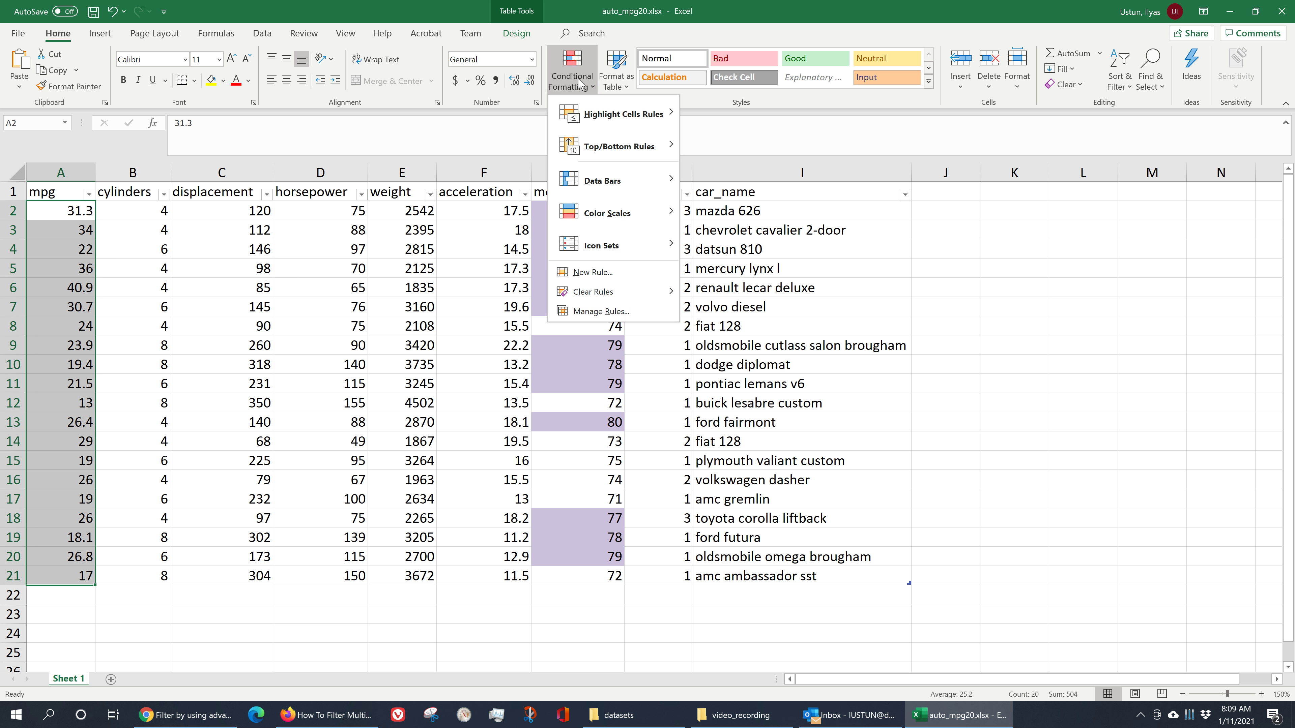
pyautogui.moveTo(637, 222)
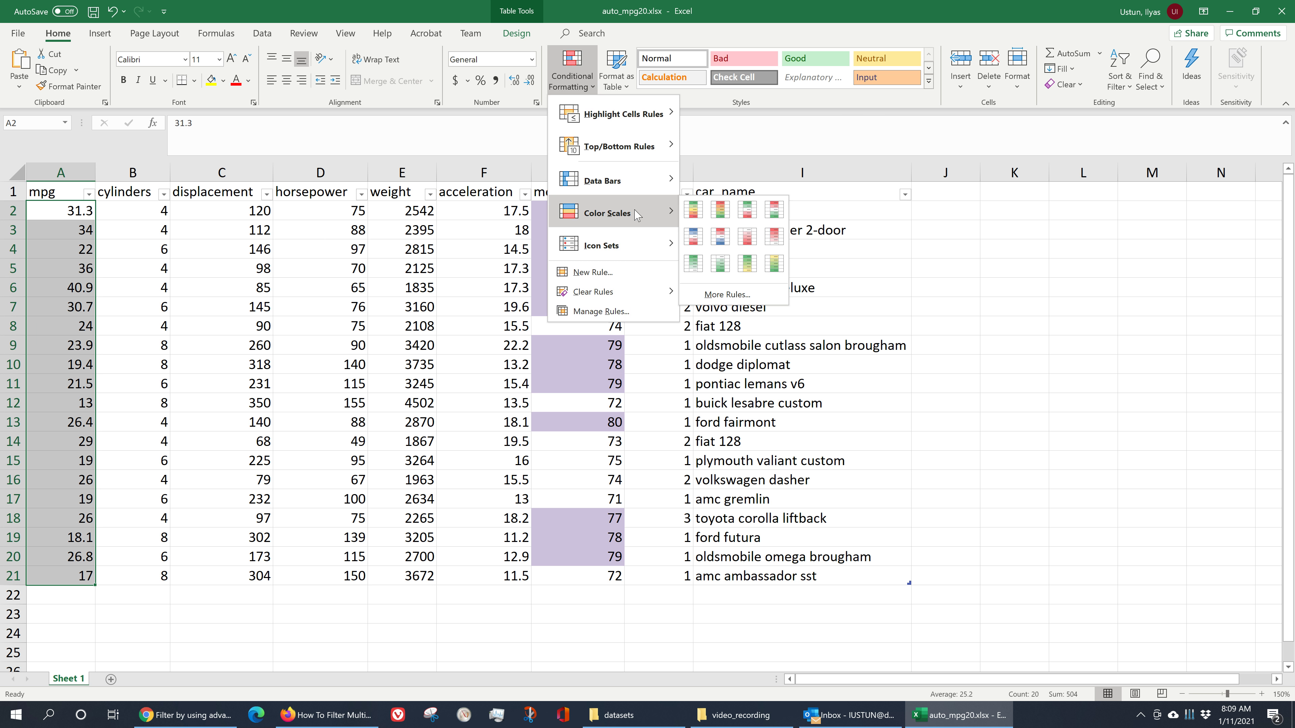
pyautogui.click(732, 210)
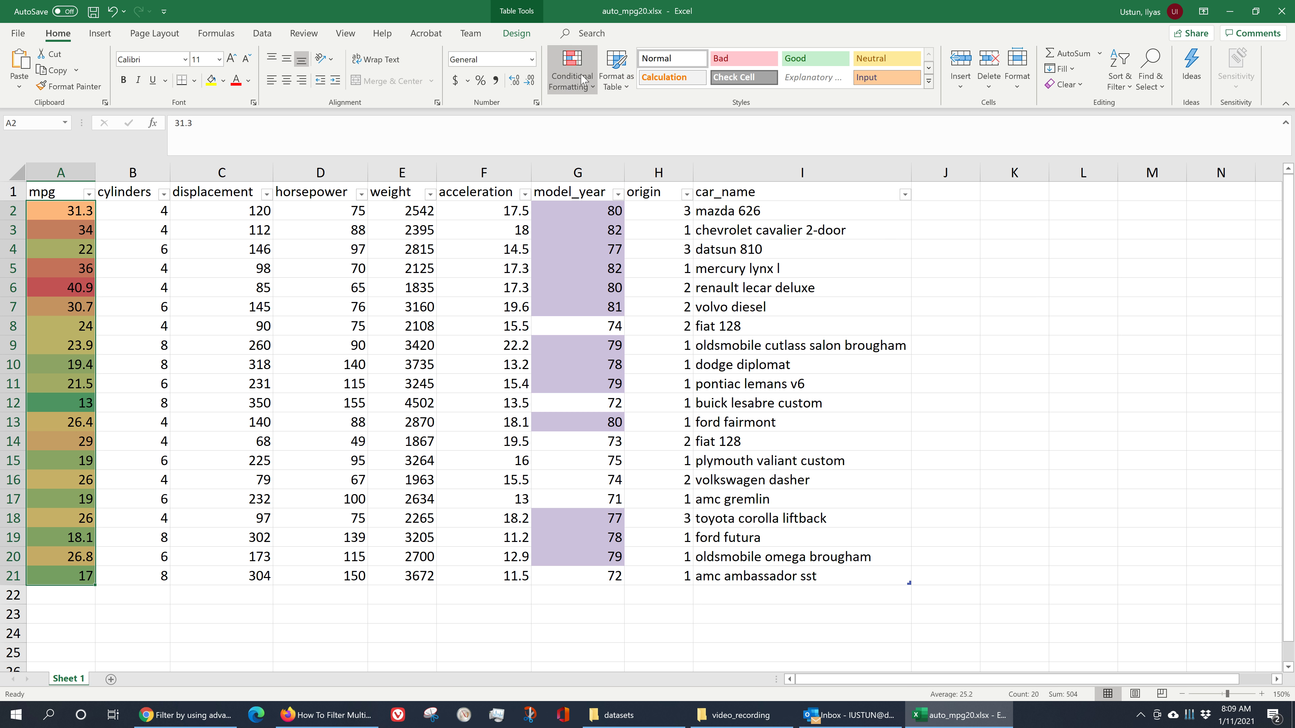
# Step: Replace the mpg color scale with the Green-Yellow-Red scale, so that high values are green and low values red
pyautogui.click(572, 71)
pyautogui.moveTo(612, 209)
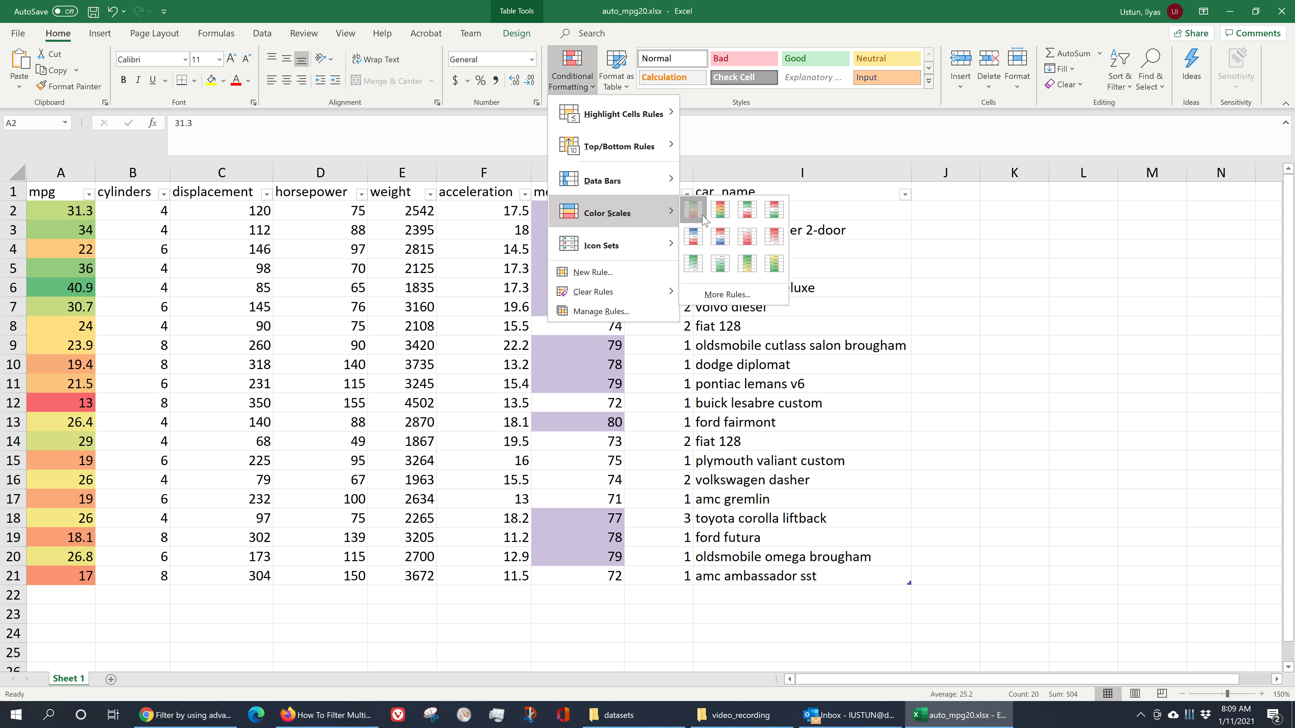
pyautogui.click(699, 214)
pyautogui.click(382, 280)
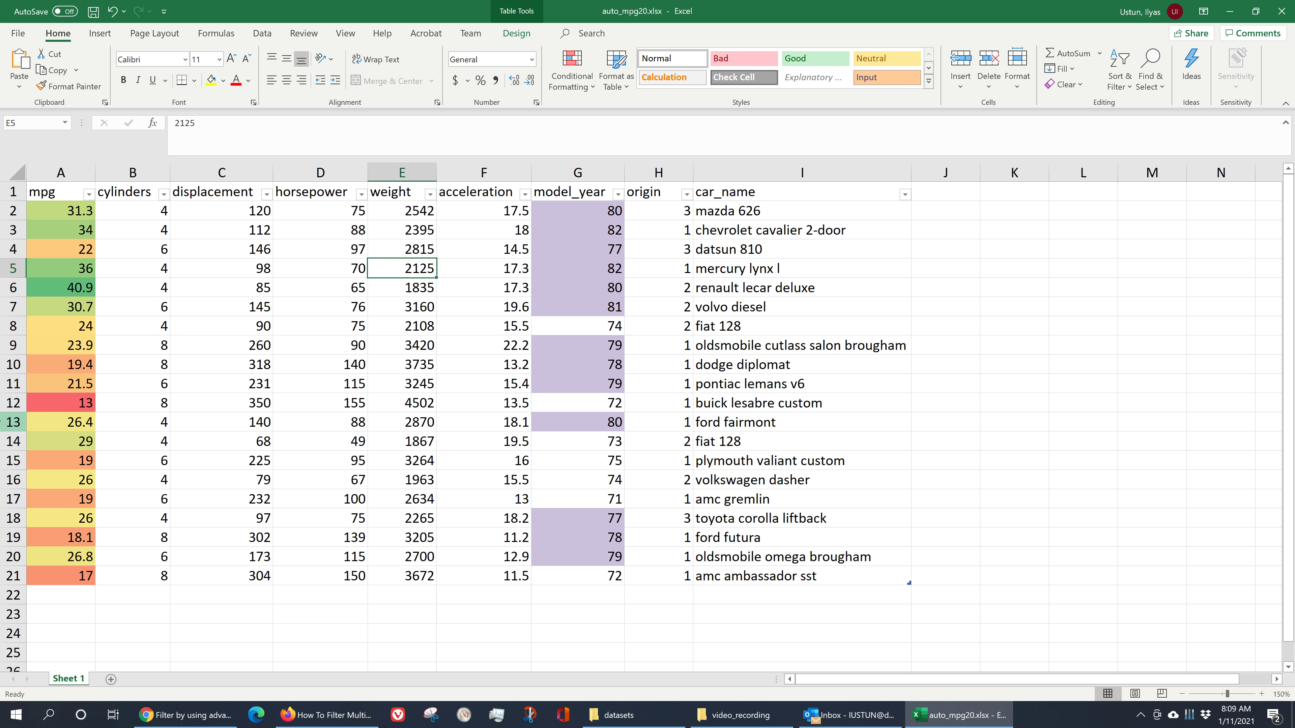
# Step: Compare the table rows with the lowest and highest mpg, checking the lowest one's car name and model year
pyautogui.click(11, 403)
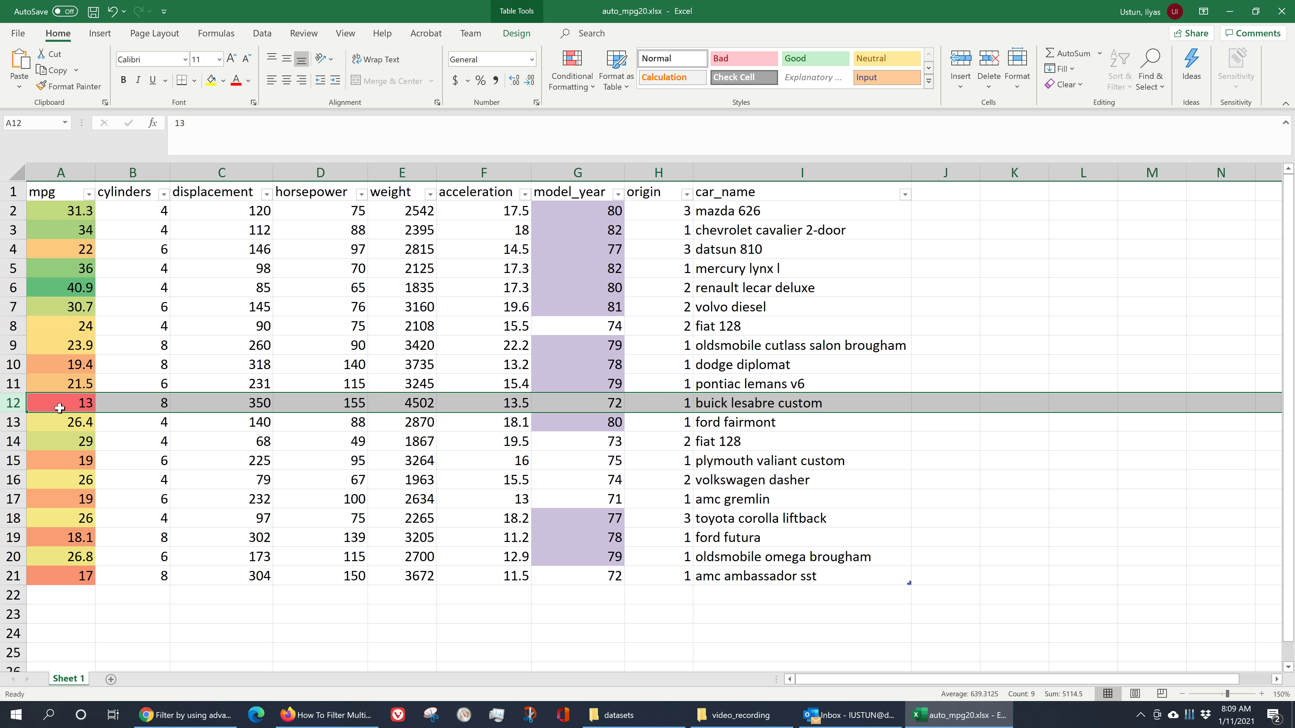
pyautogui.click(10, 287)
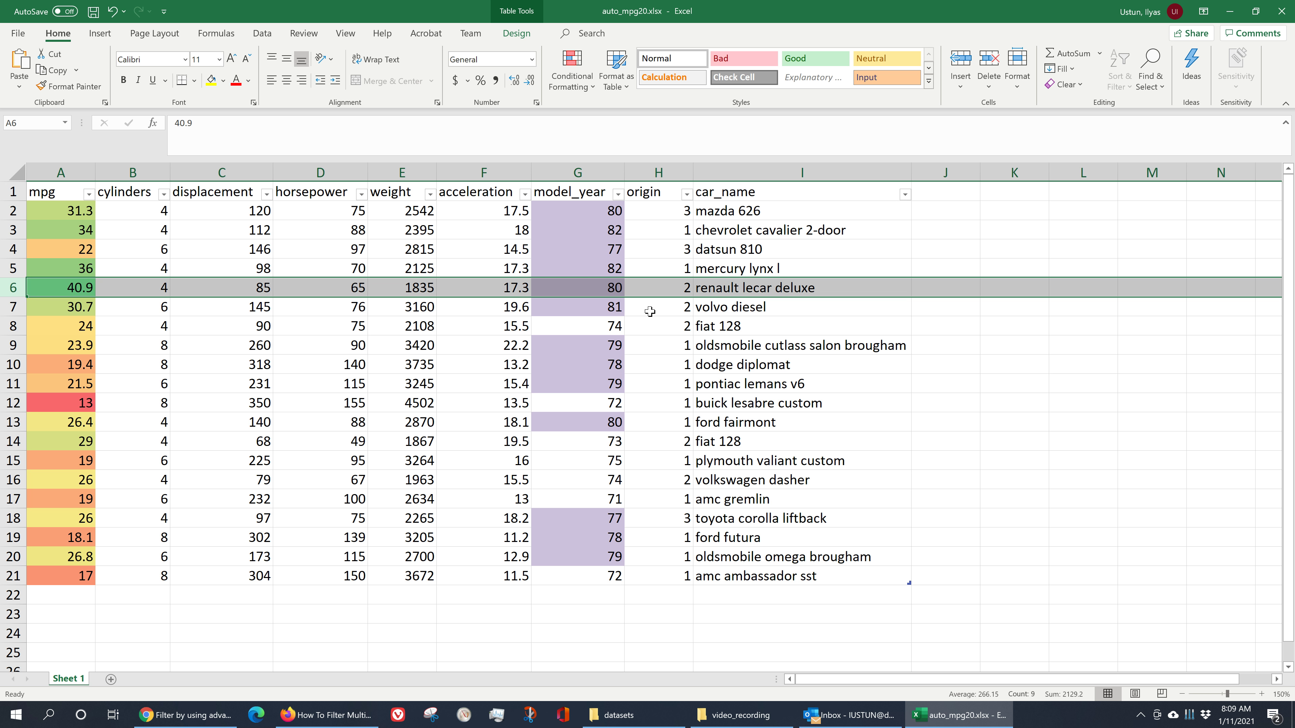
pyautogui.click(10, 403)
pyautogui.click(742, 406)
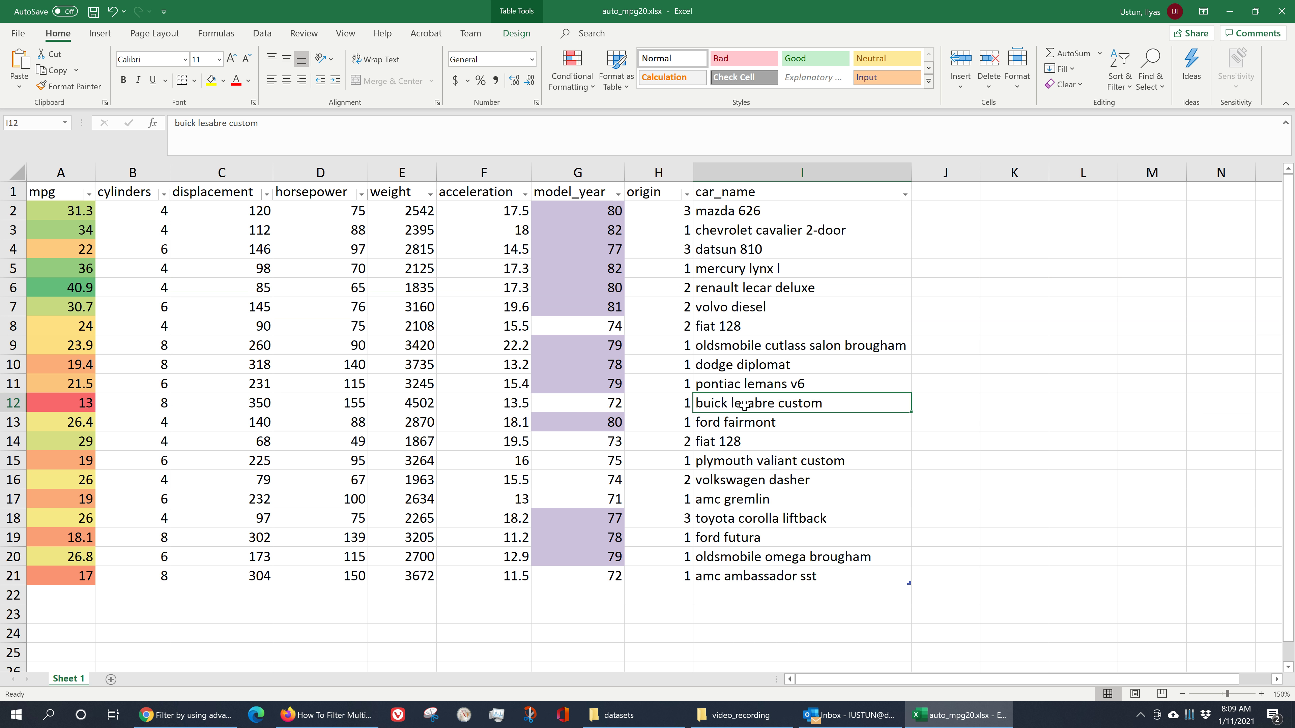
pyautogui.click(608, 405)
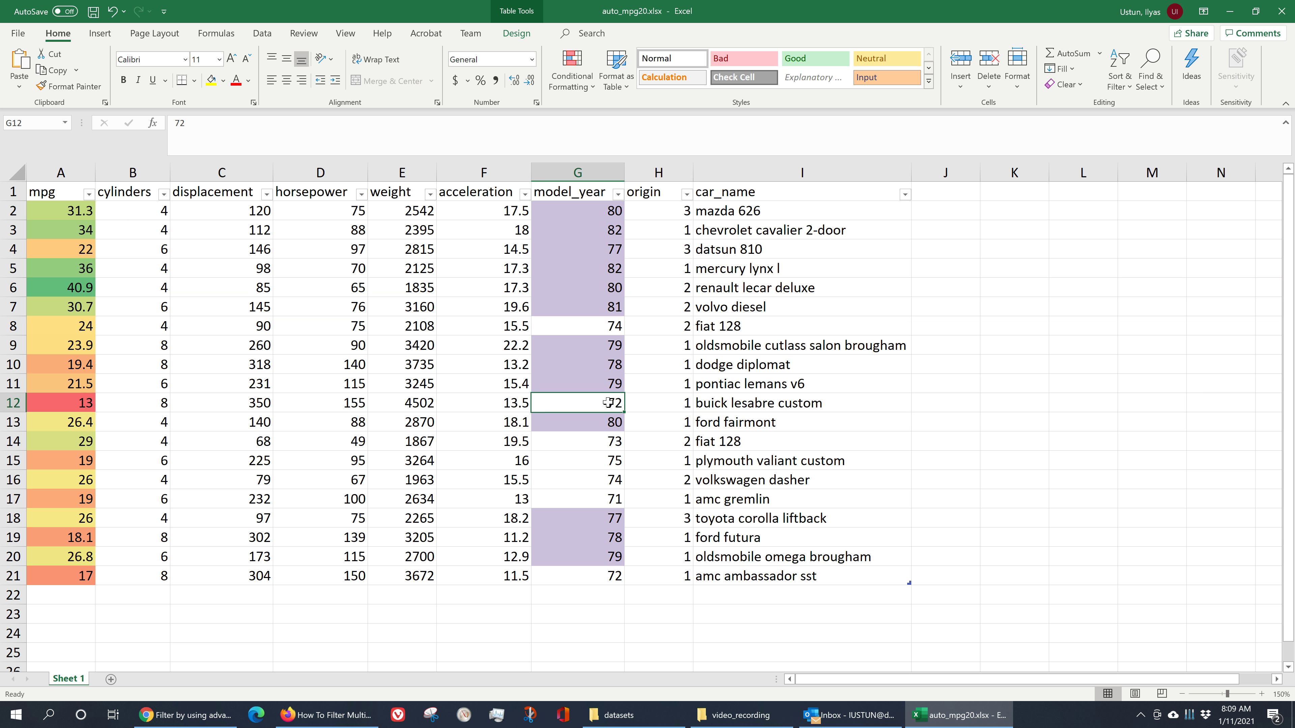
pyautogui.click(423, 422)
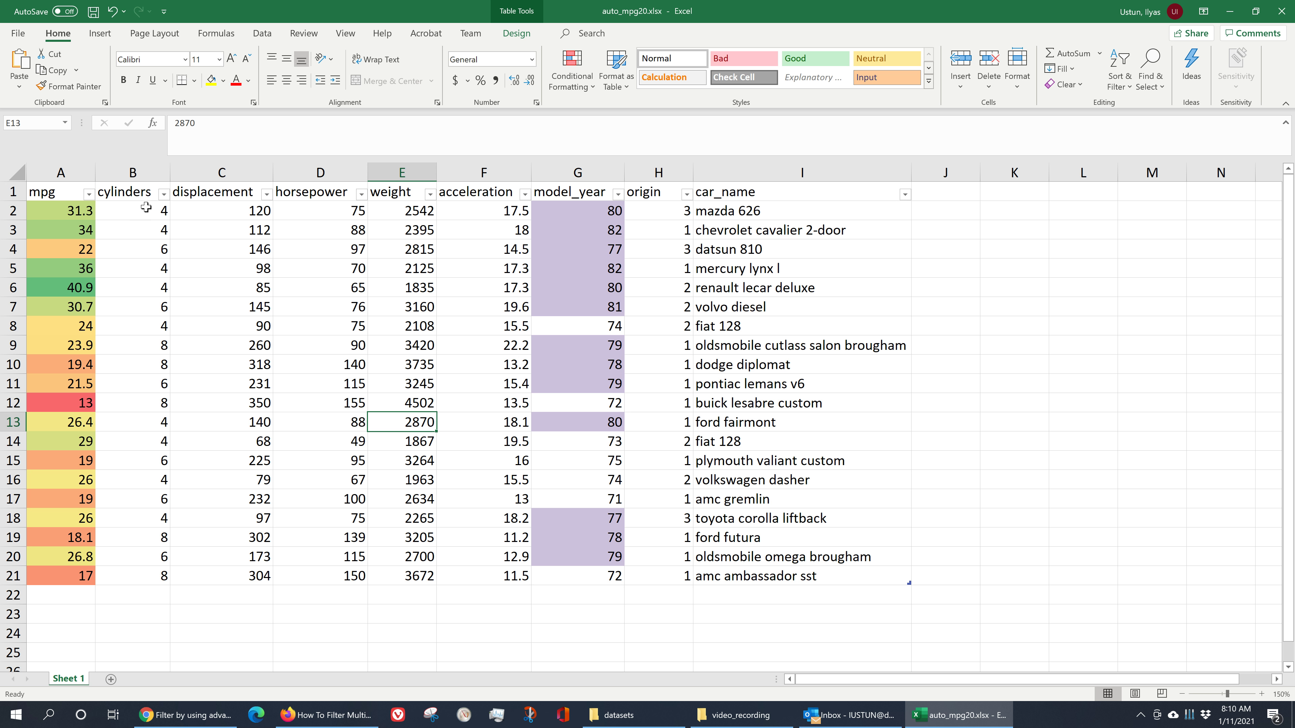
# Step: Add solid-fill light blue data bars to the values in the cylinders column
pyautogui.moveTo(145, 207); pyautogui.dragTo(140, 572)
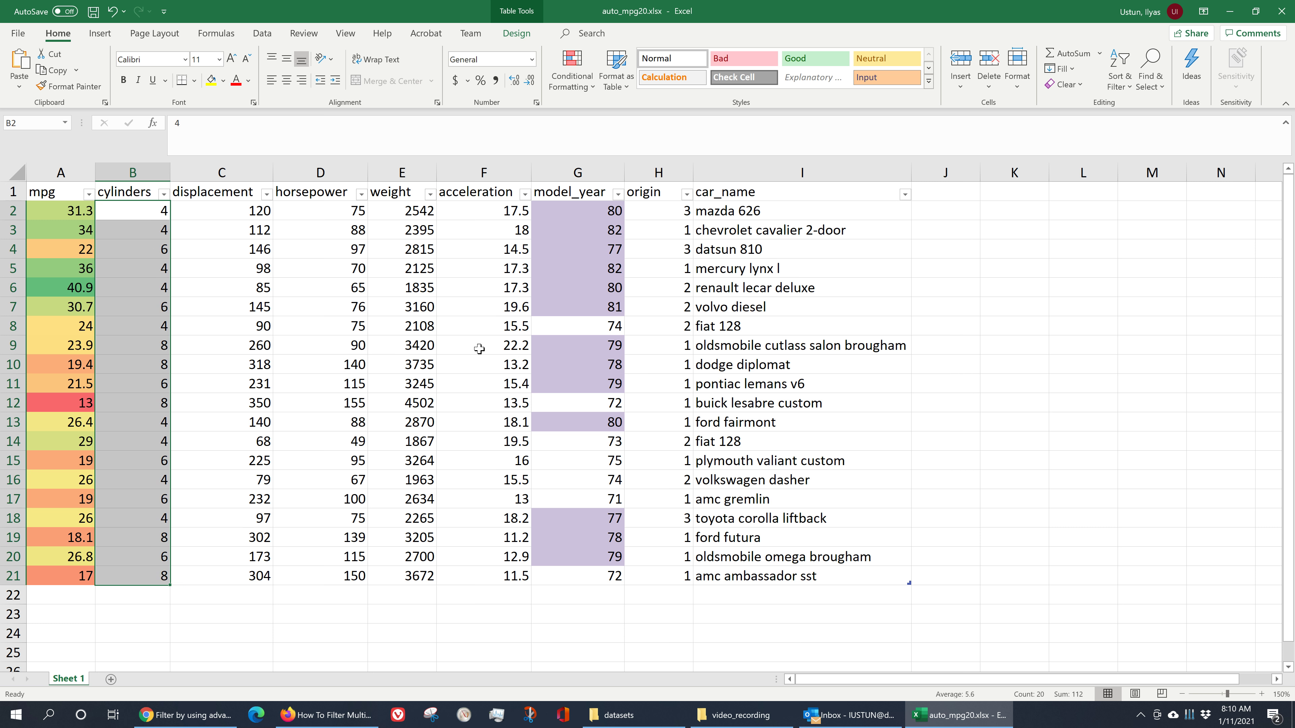
pyautogui.click(572, 69)
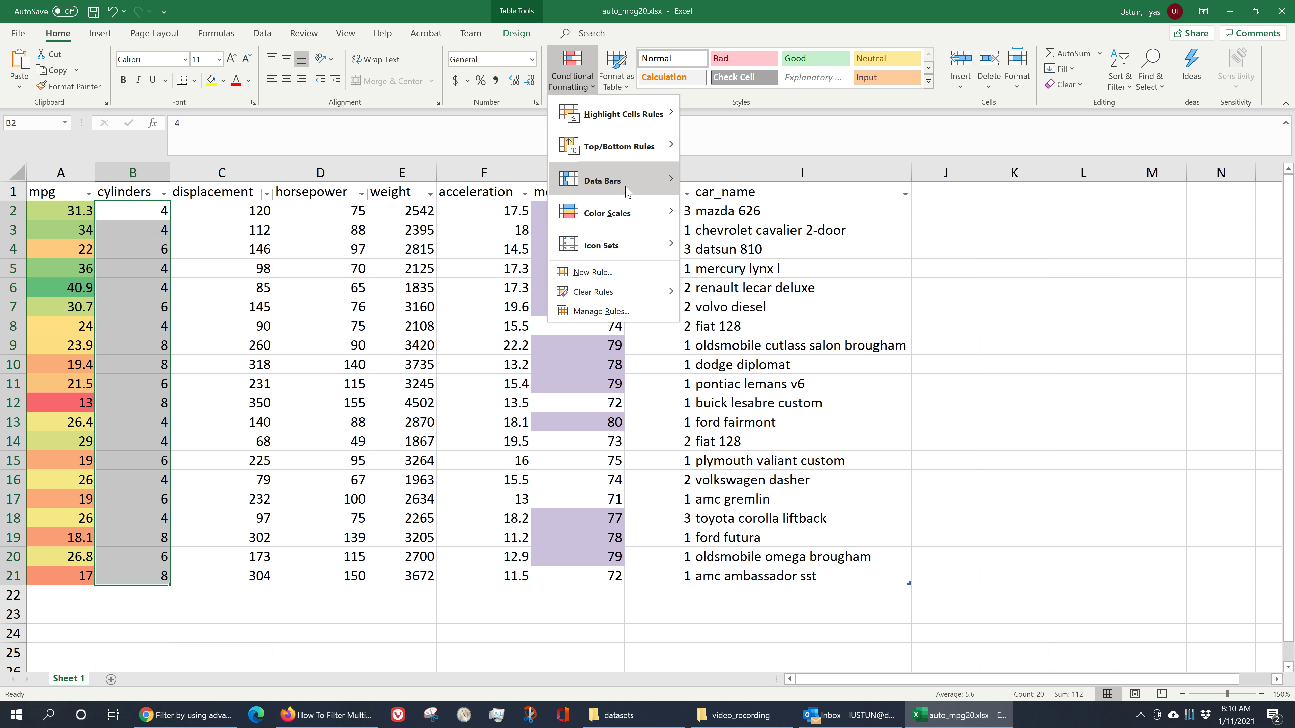
pyautogui.moveTo(623, 187)
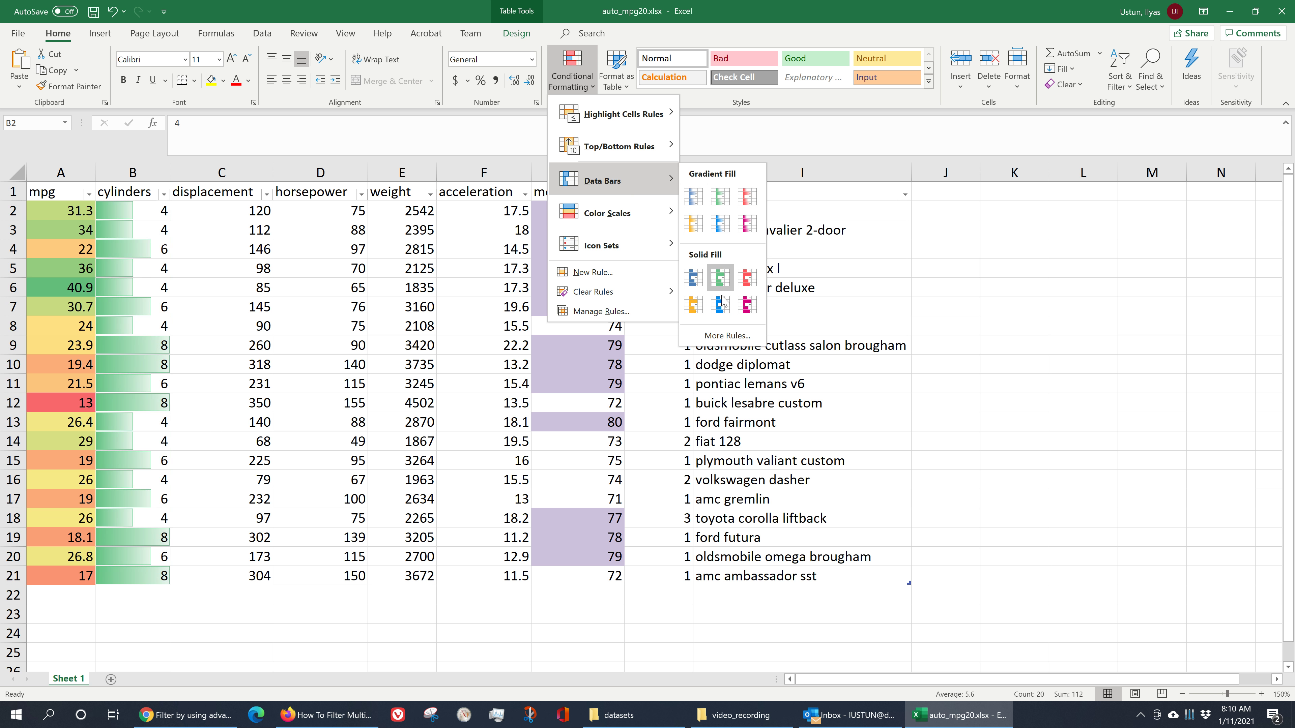
pyautogui.click(721, 305)
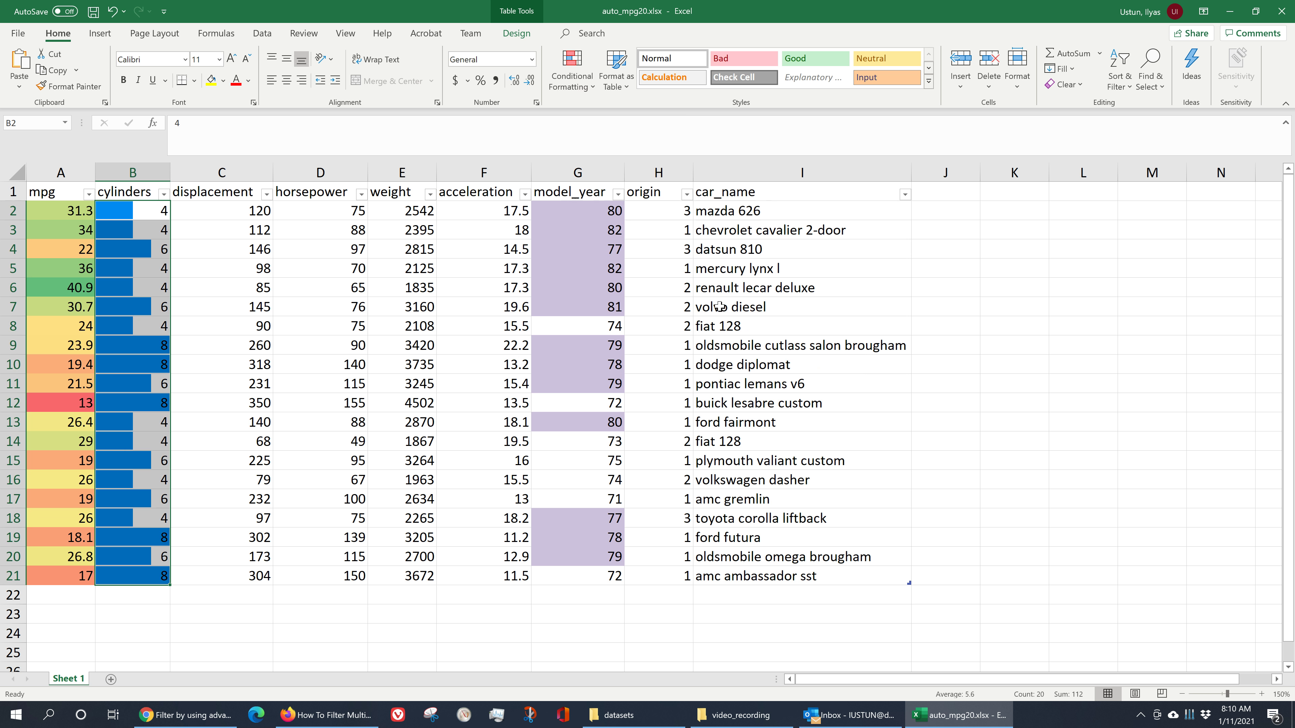
pyautogui.click(206, 357)
# Step: Examine how the data bar lengths in the cylinders column relate to the cell values
pyautogui.moveTo(153, 209); pyautogui.dragTo(141, 577)
pyautogui.click(151, 440)
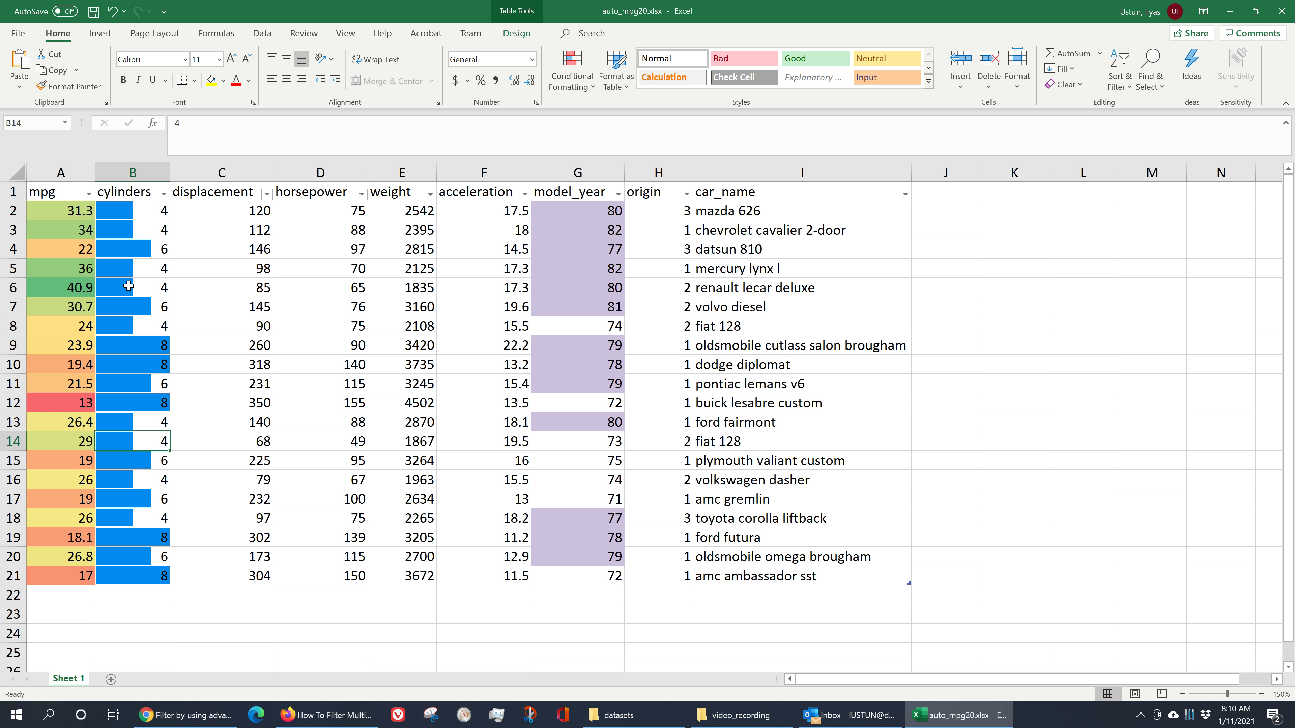
pyautogui.click(138, 212)
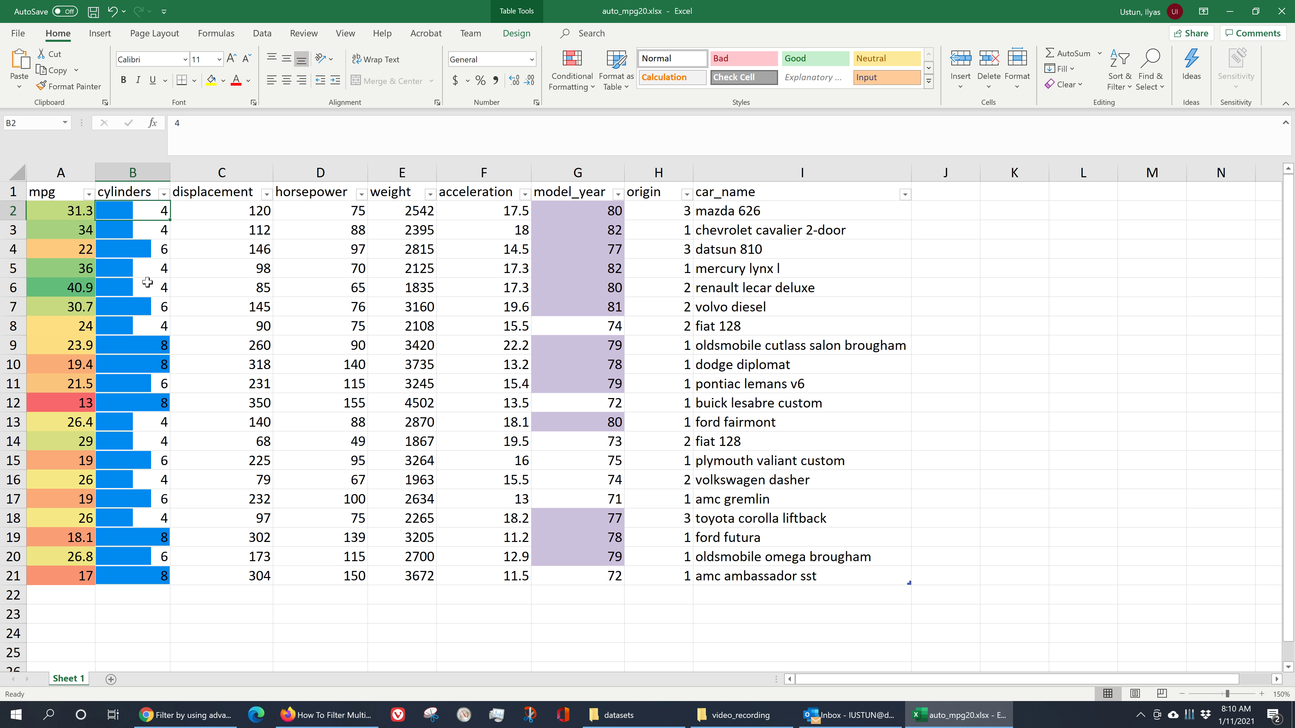
pyautogui.click(155, 346)
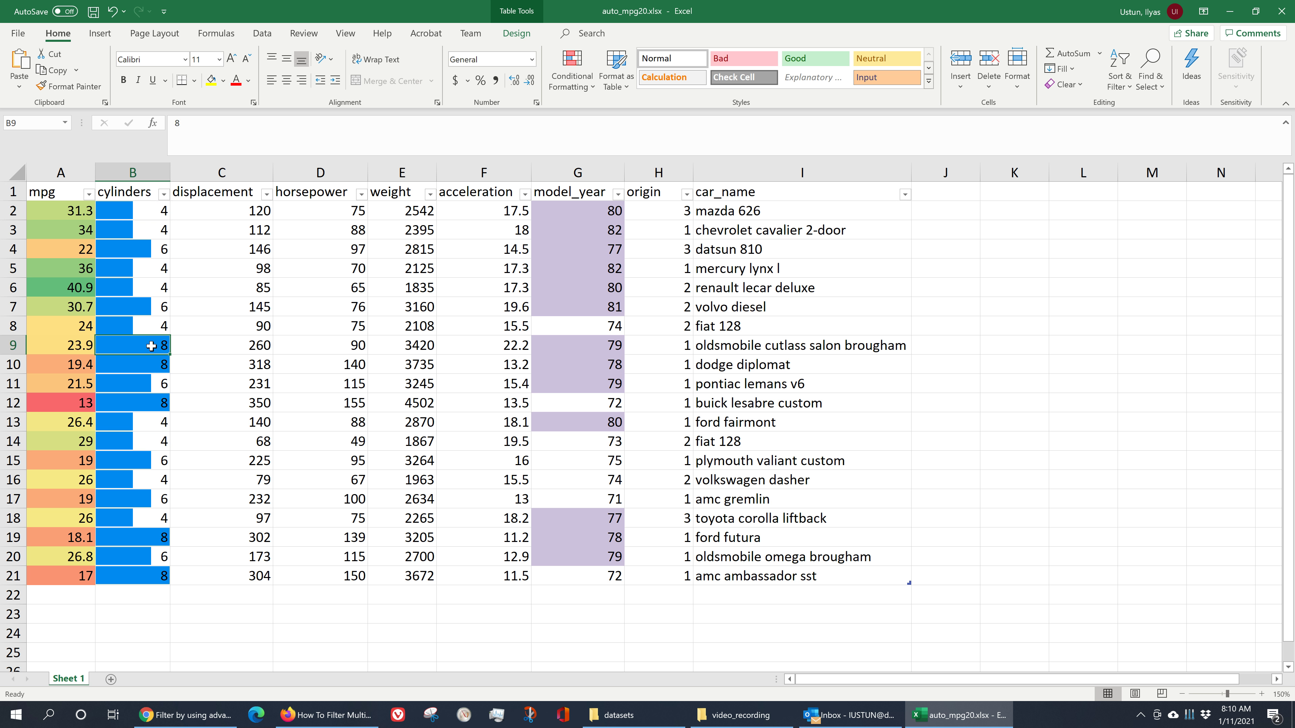
pyautogui.click(144, 224)
pyautogui.click(145, 212)
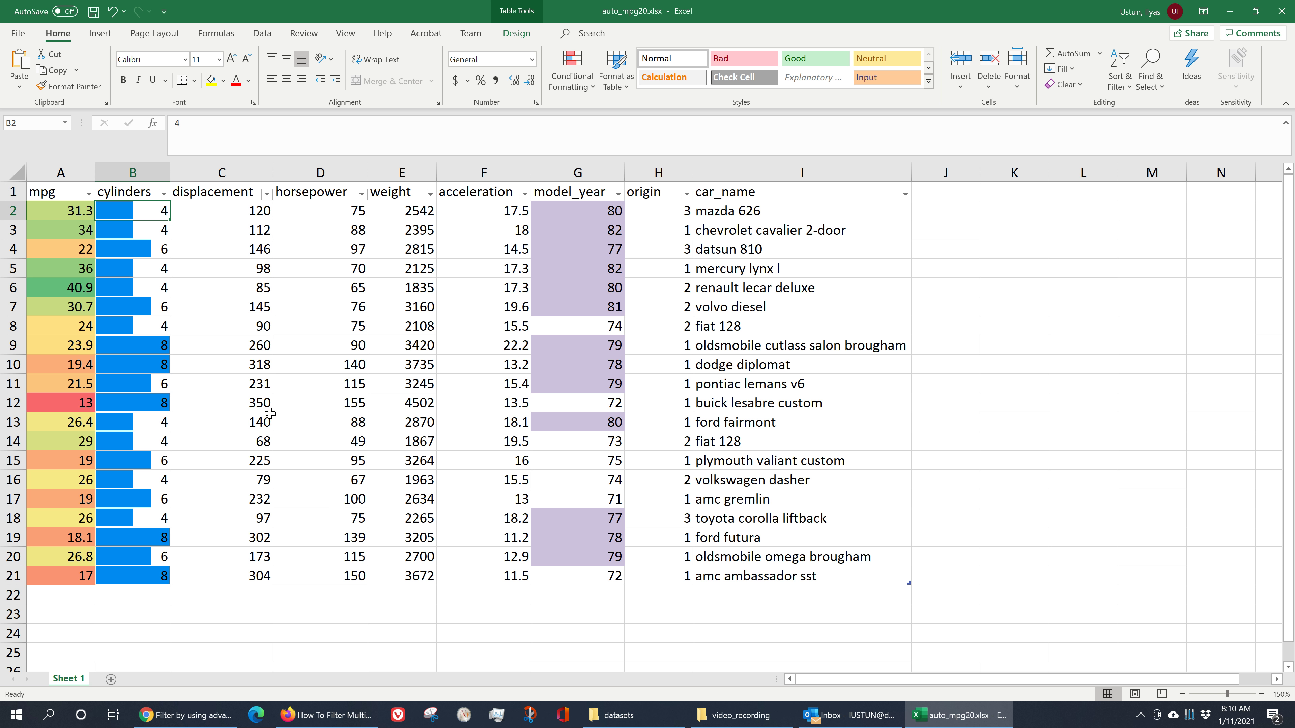
pyautogui.moveTo(245, 210)
pyautogui.mouseDown()
pyautogui.moveTo(487, 423)
pyautogui.moveTo(477, 577)
pyautogui.mouseUp()
pyautogui.click(431, 516)
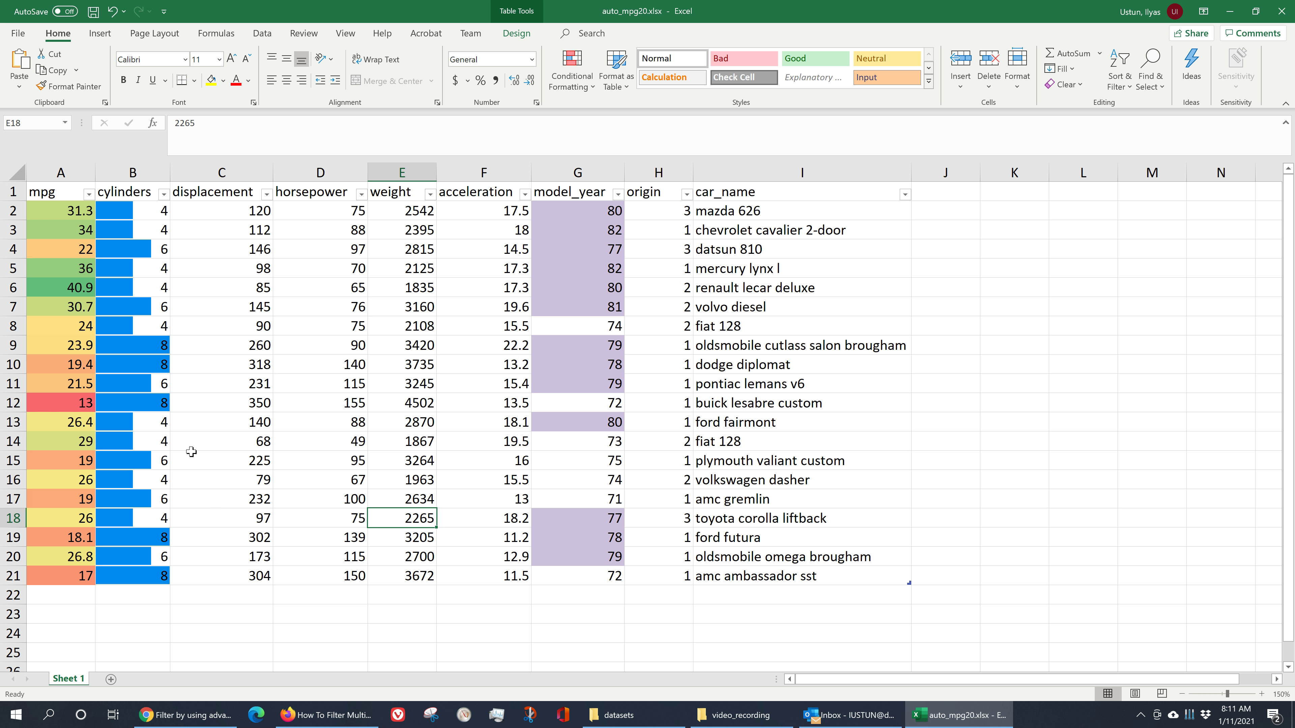
pyautogui.click(332, 380)
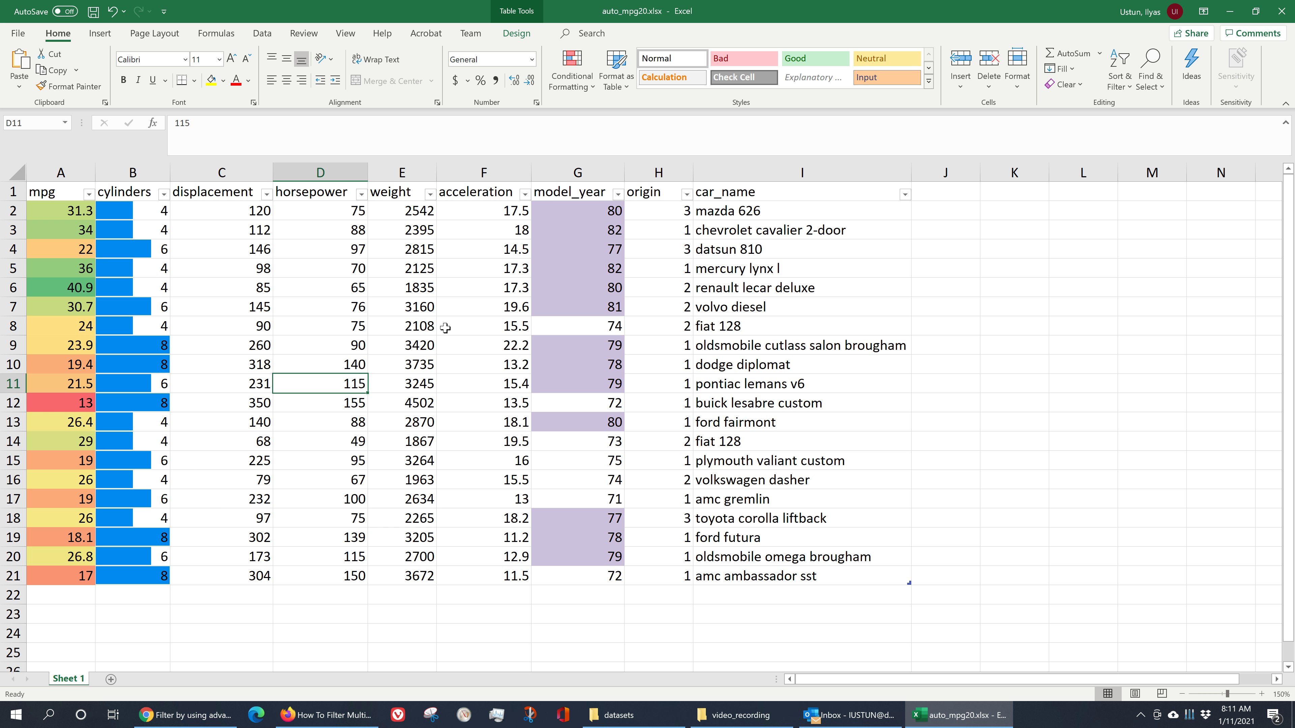
pyautogui.click(571, 81)
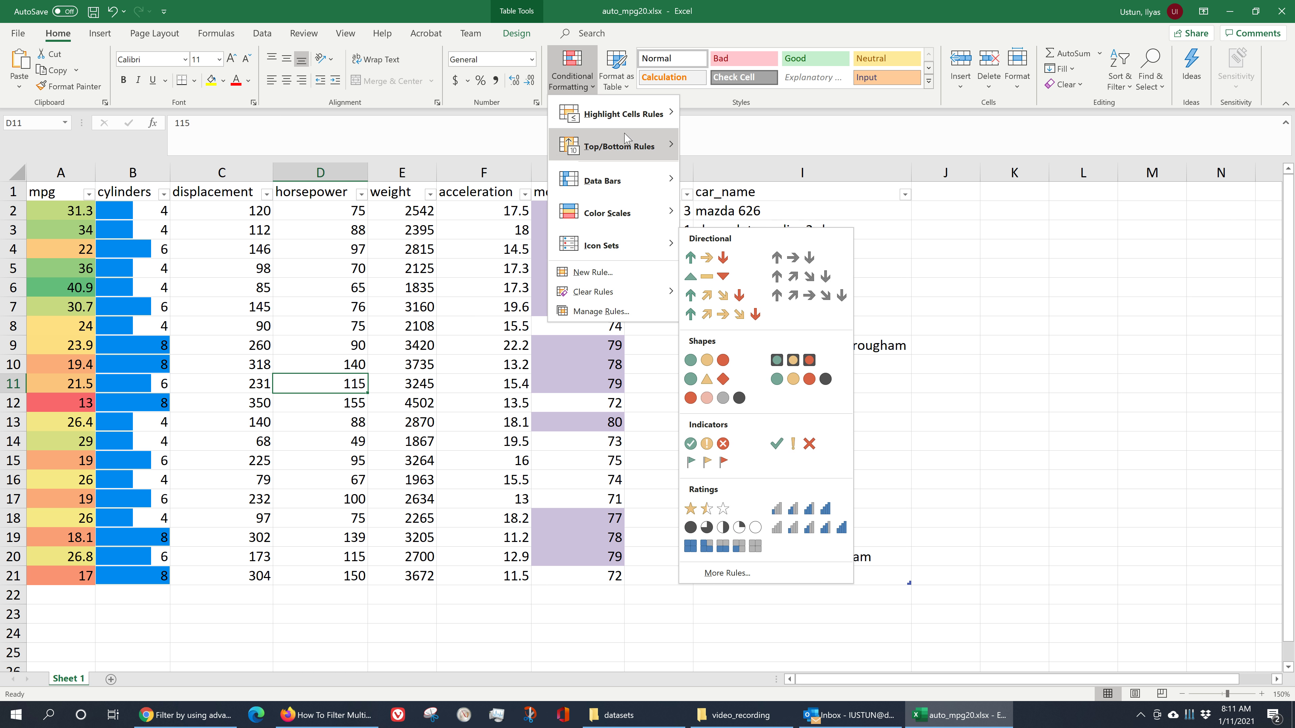
pyautogui.moveTo(636, 252)
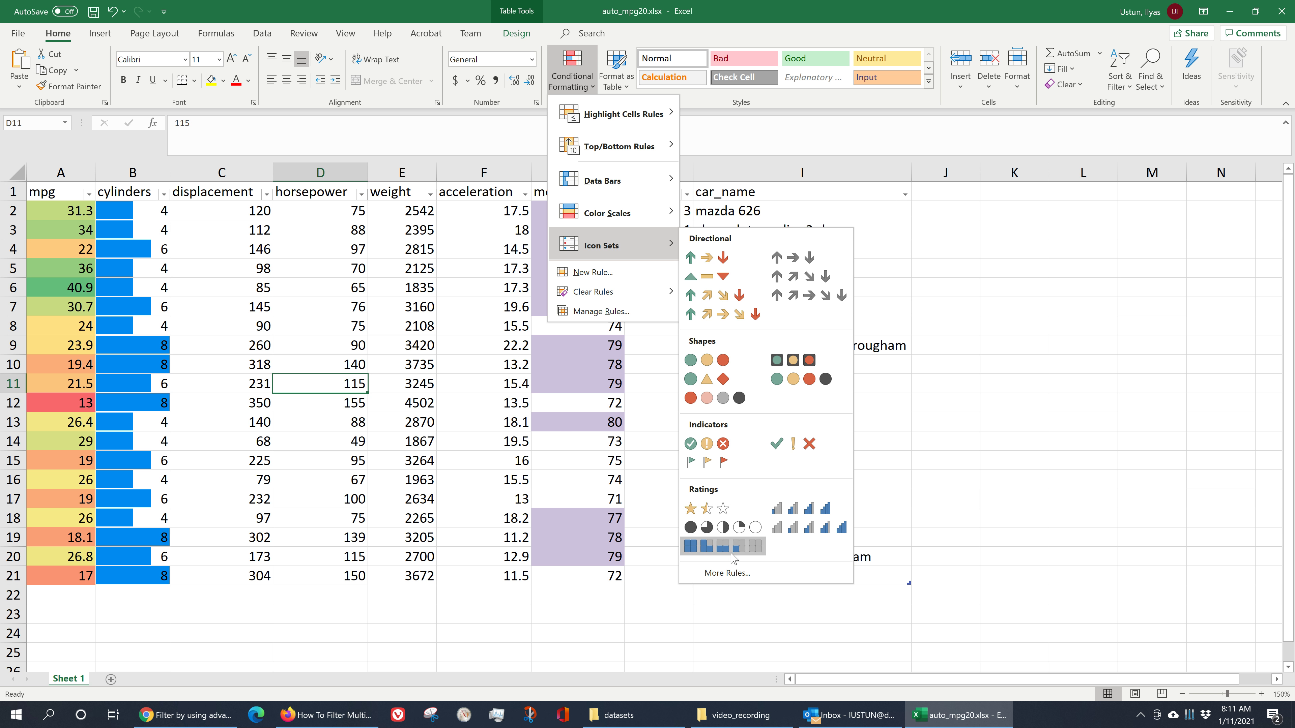
pyautogui.click(402, 388)
# Step: Add the ratings icon set of five quarter-filled circles to all values in the horsepower column
pyautogui.moveTo(350, 211); pyautogui.dragTo(353, 580)
pyautogui.click(571, 77)
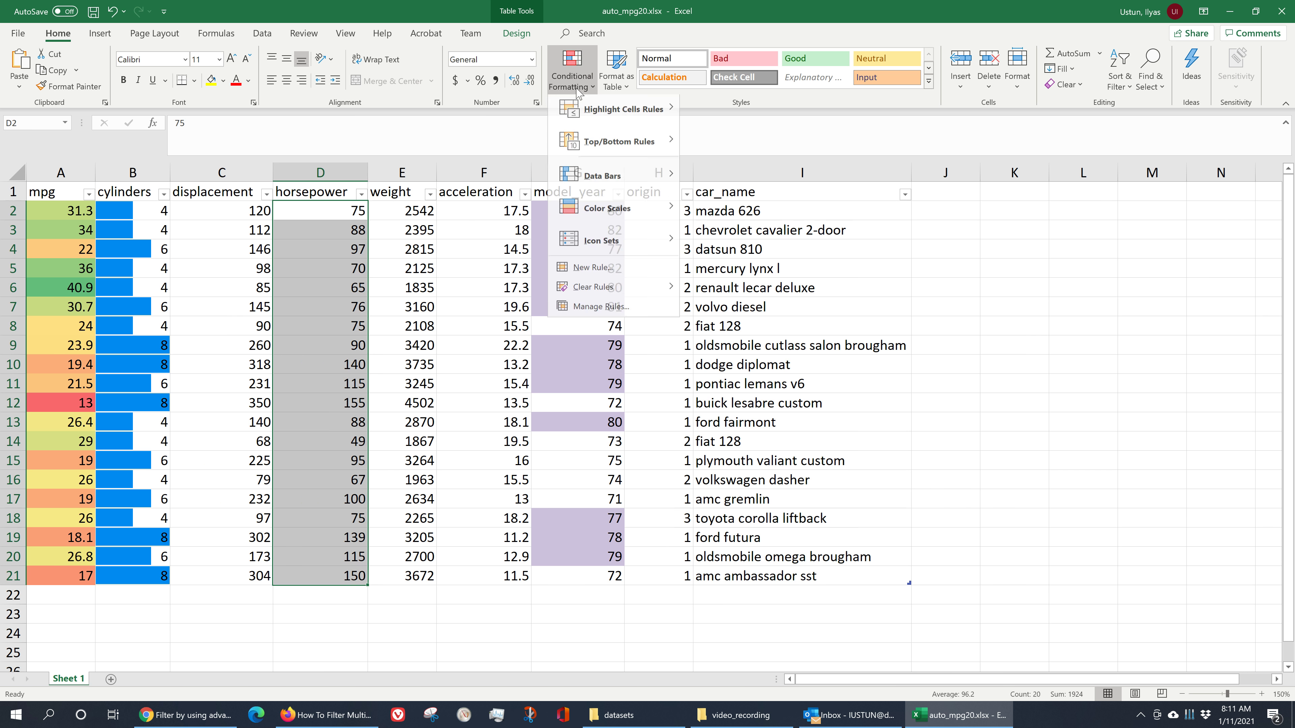
pyautogui.moveTo(610, 247)
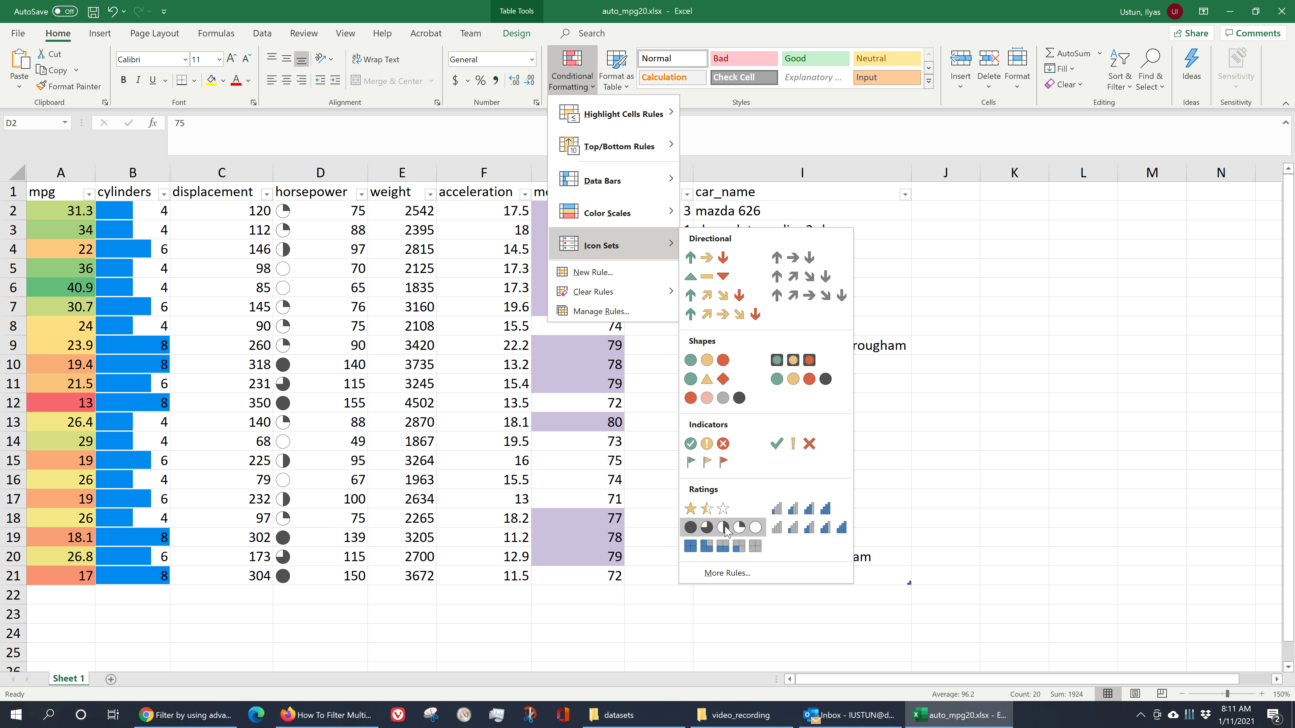
pyautogui.click(725, 530)
pyautogui.click(382, 364)
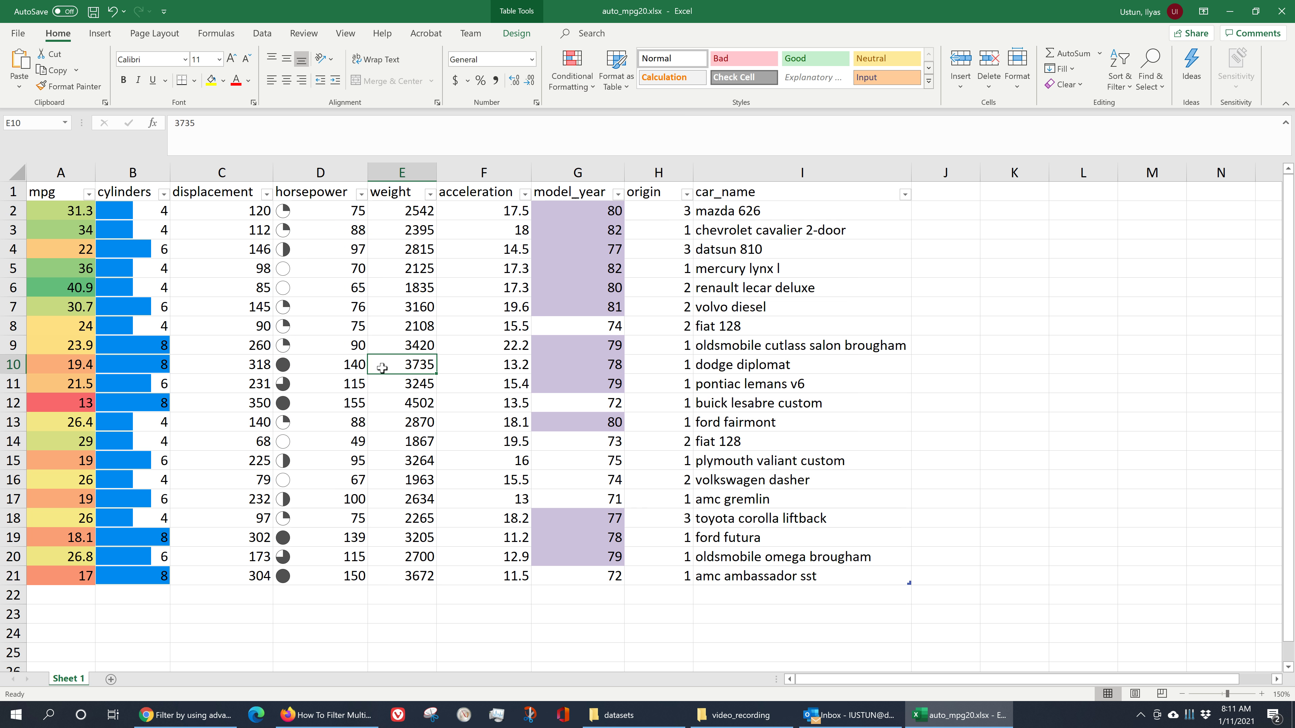
# Step: Examine how the filled, partly filled and empty circle icons in the horsepower column correspond to the cell values
pyautogui.moveTo(303, 209); pyautogui.dragTo(295, 578)
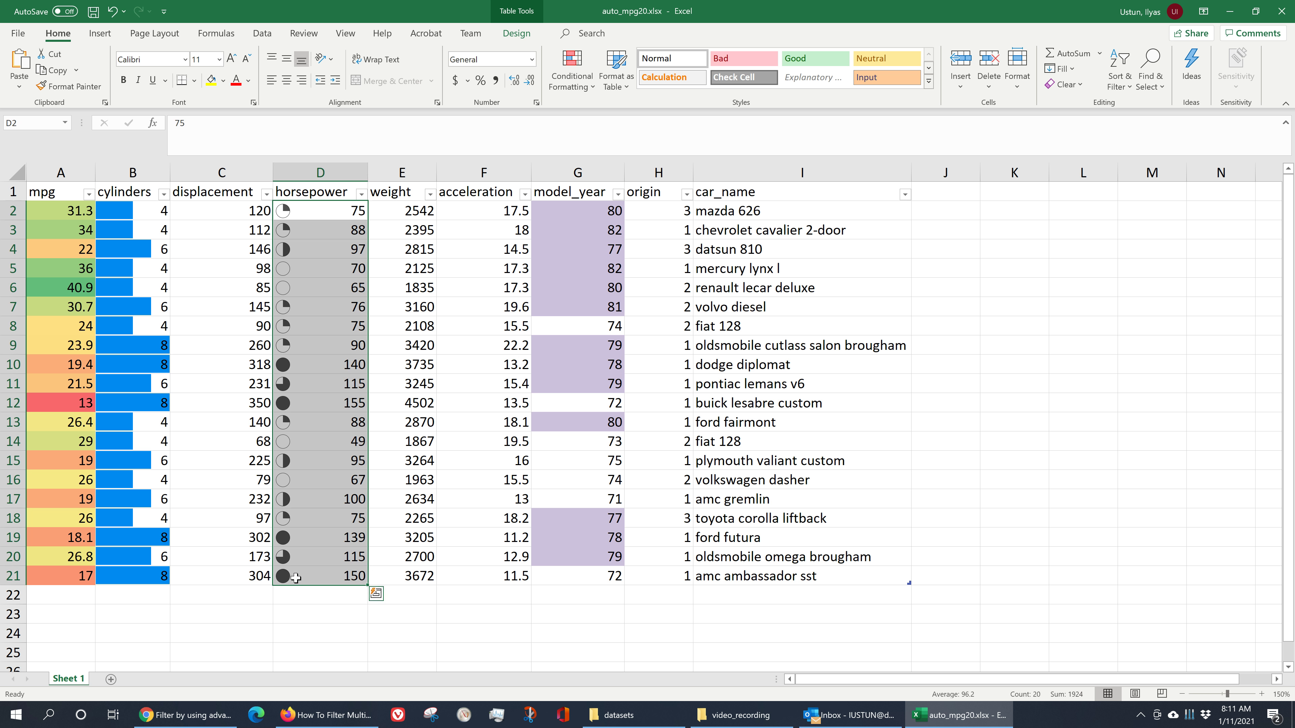
pyautogui.click(322, 536)
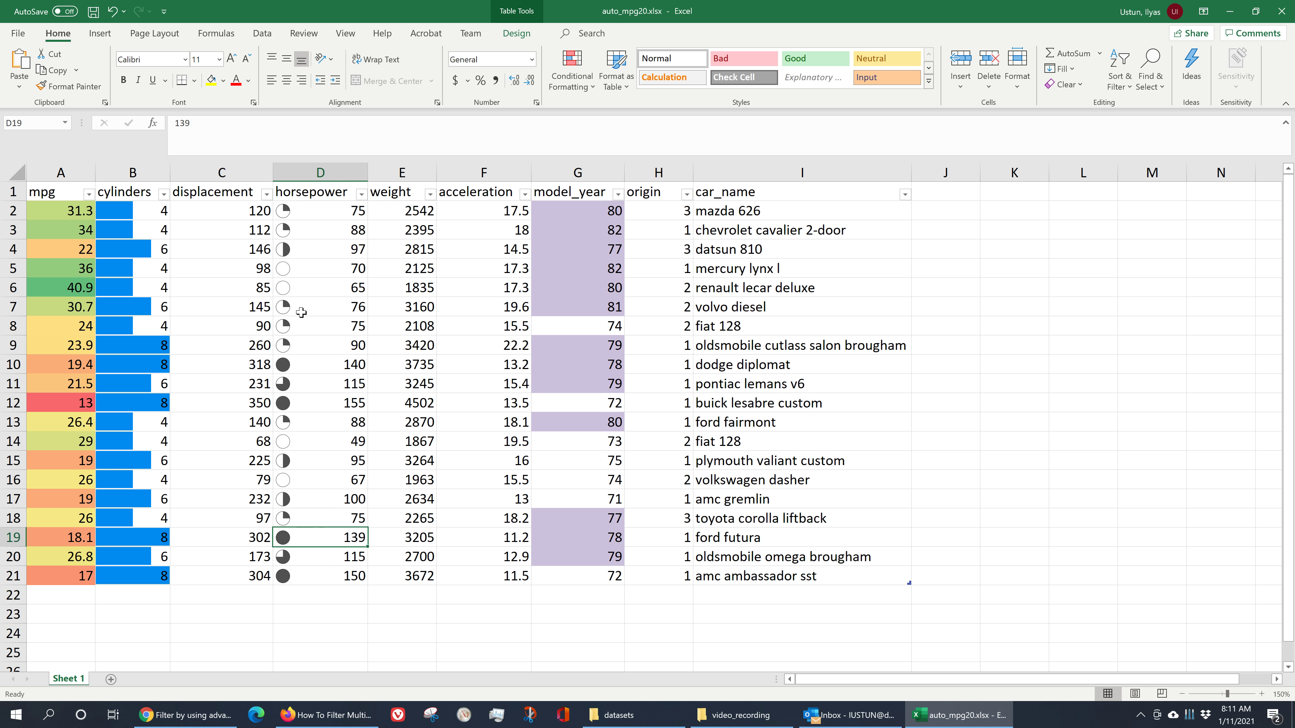
pyautogui.click(319, 406)
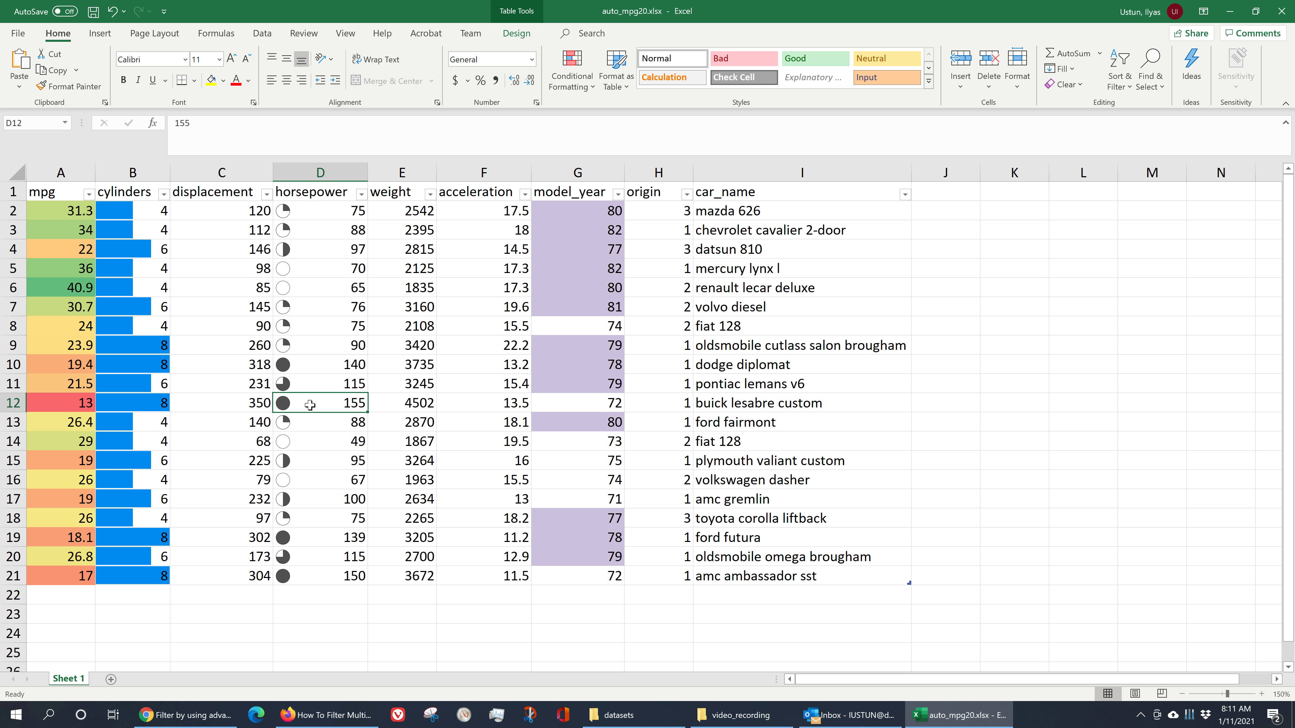
pyautogui.click(316, 286)
pyautogui.click(311, 441)
pyautogui.click(309, 481)
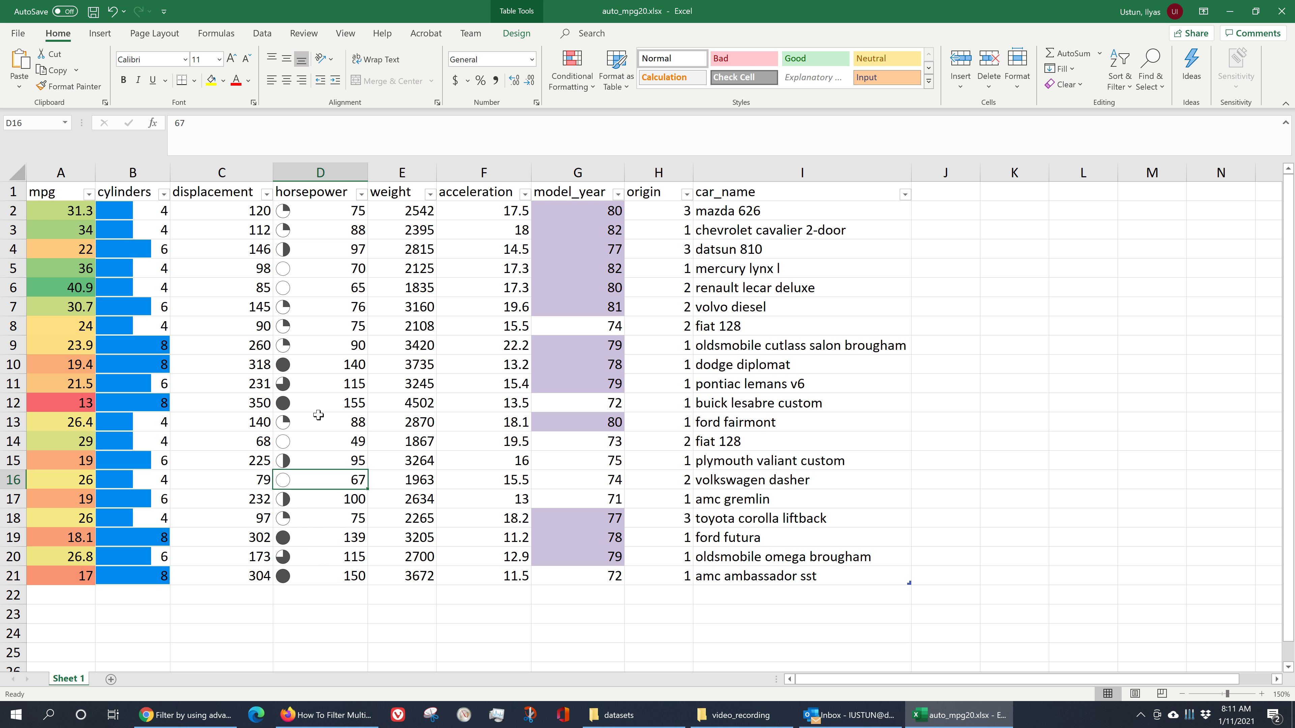
pyautogui.click(338, 555)
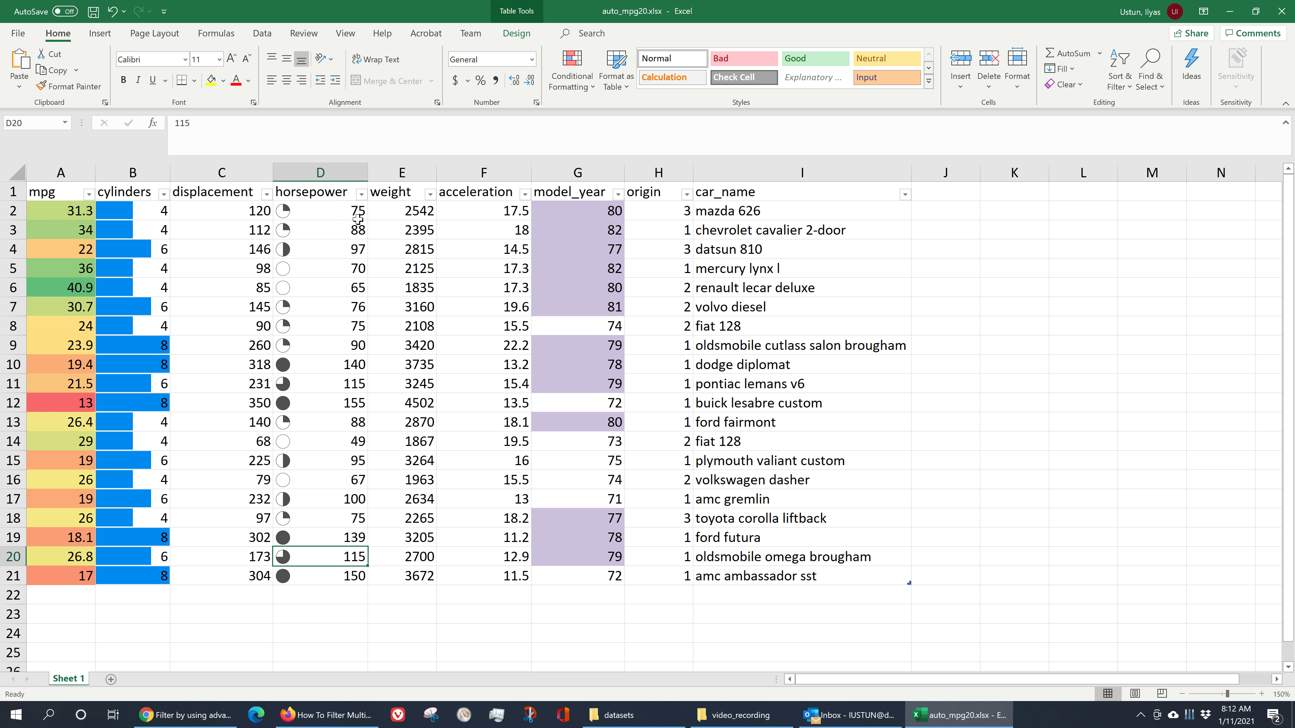
pyautogui.click(370, 271)
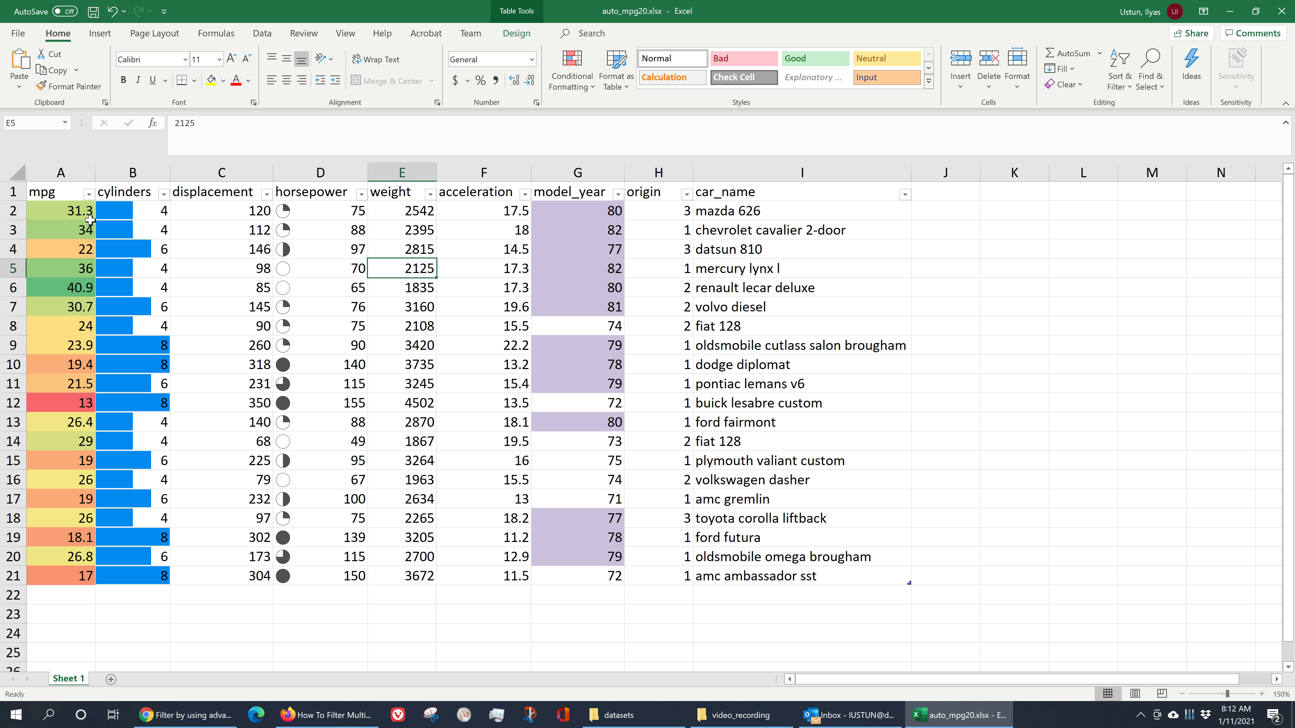
pyautogui.click(327, 326)
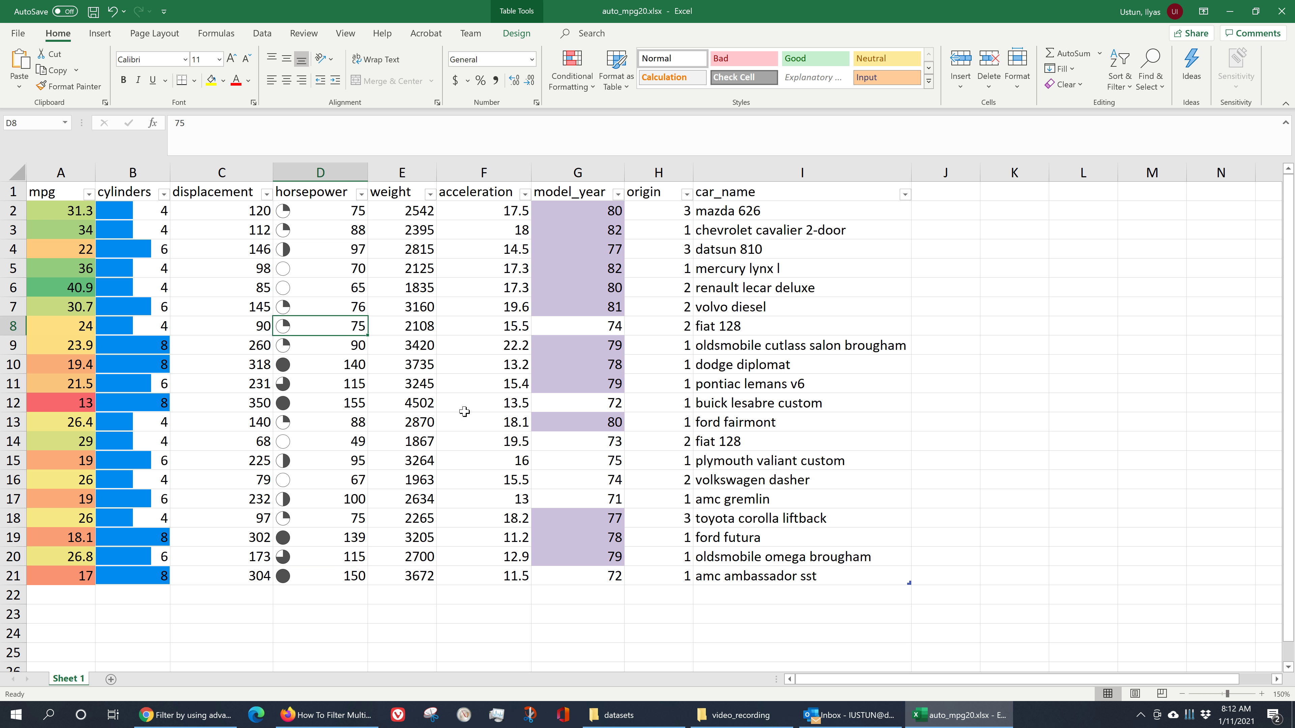
# Step: Clear all conditional formatting rules from the car data table
pyautogui.click(591, 86)
pyautogui.moveTo(603, 305)
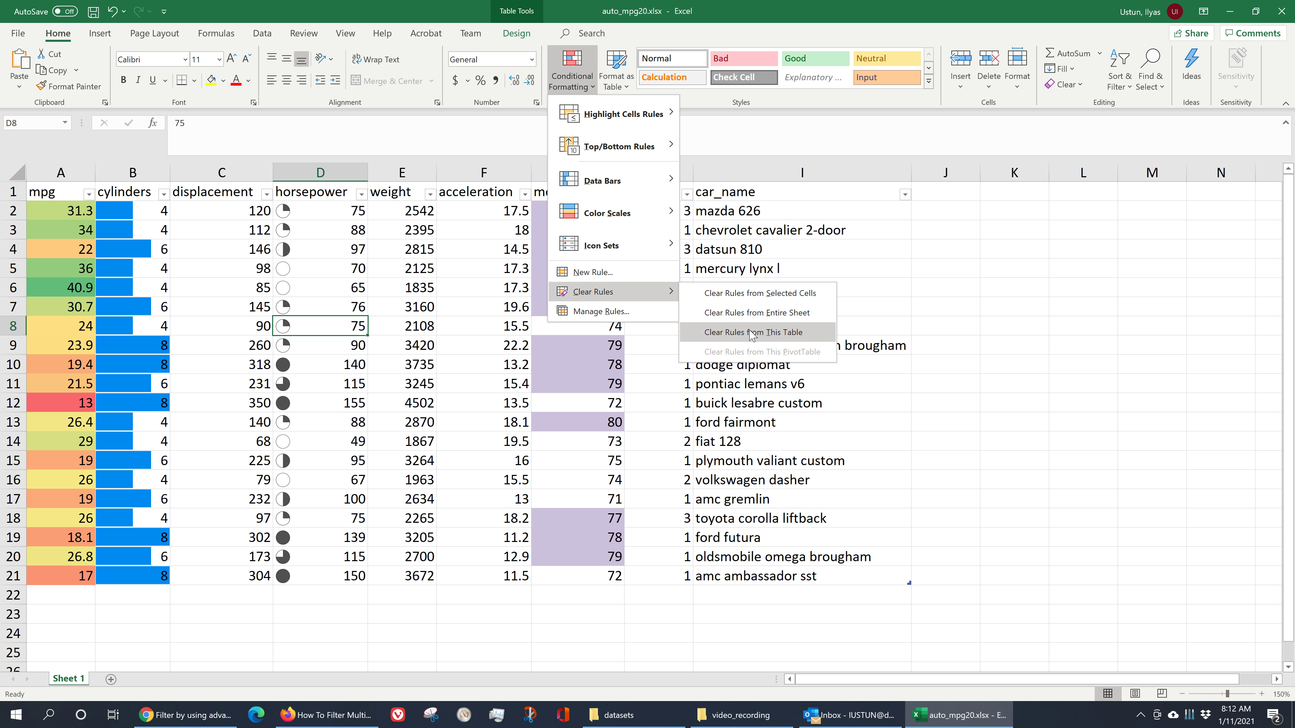
pyautogui.click(788, 335)
pyautogui.click(300, 308)
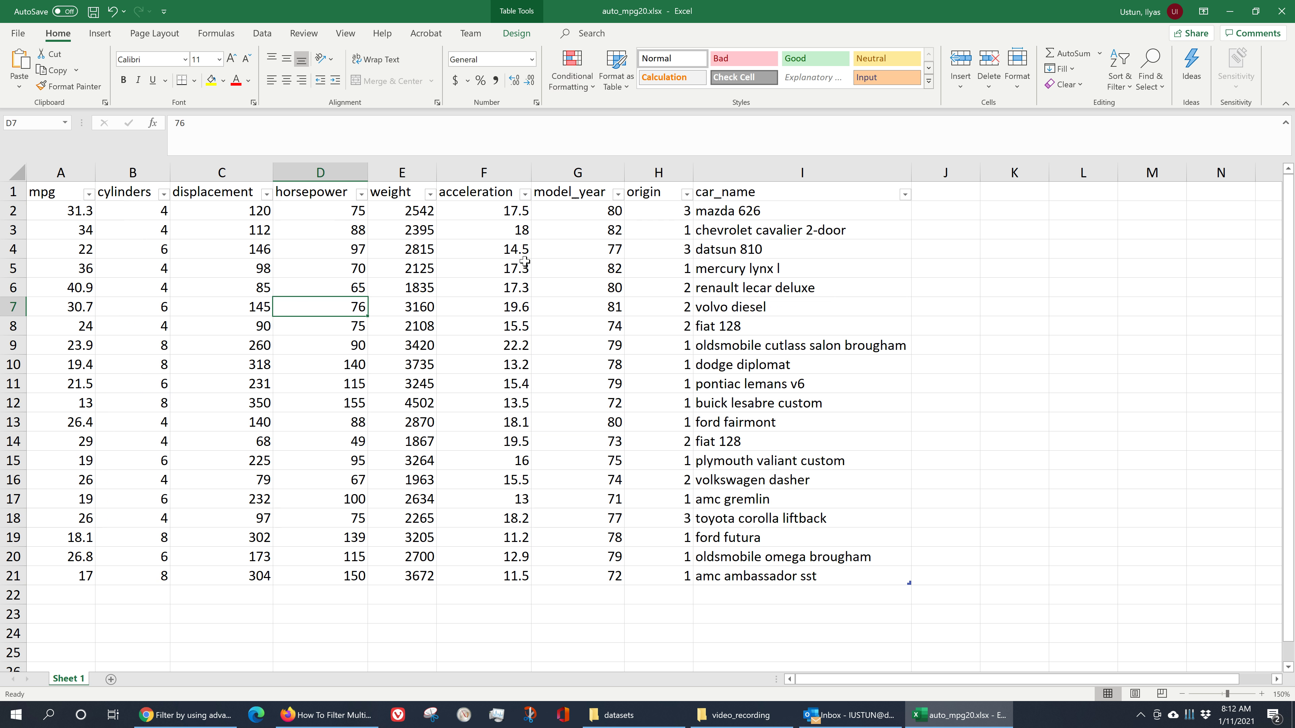